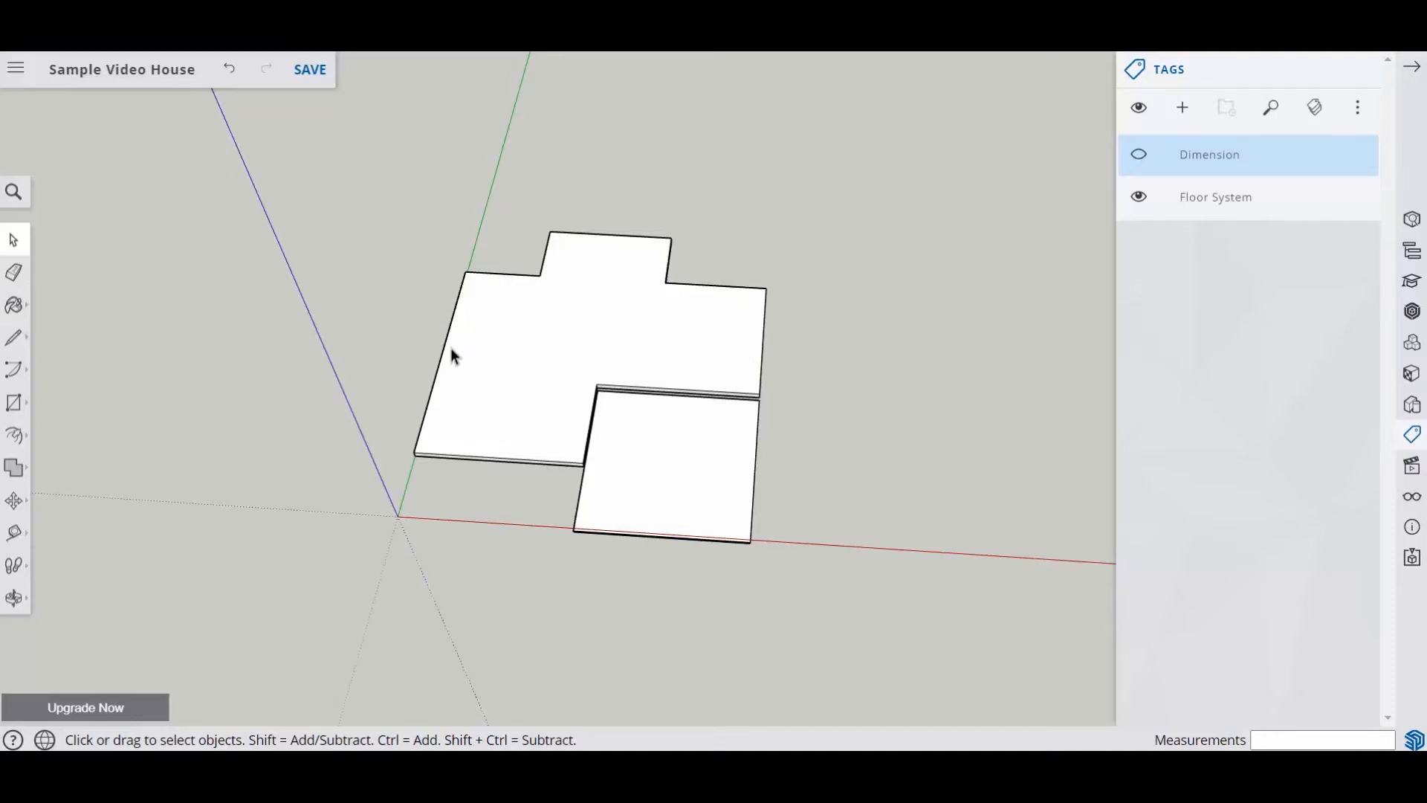
{"action": "left_click", "coordinate": [23, 444]}
{"action": "left_click", "coordinate": [57, 398]}
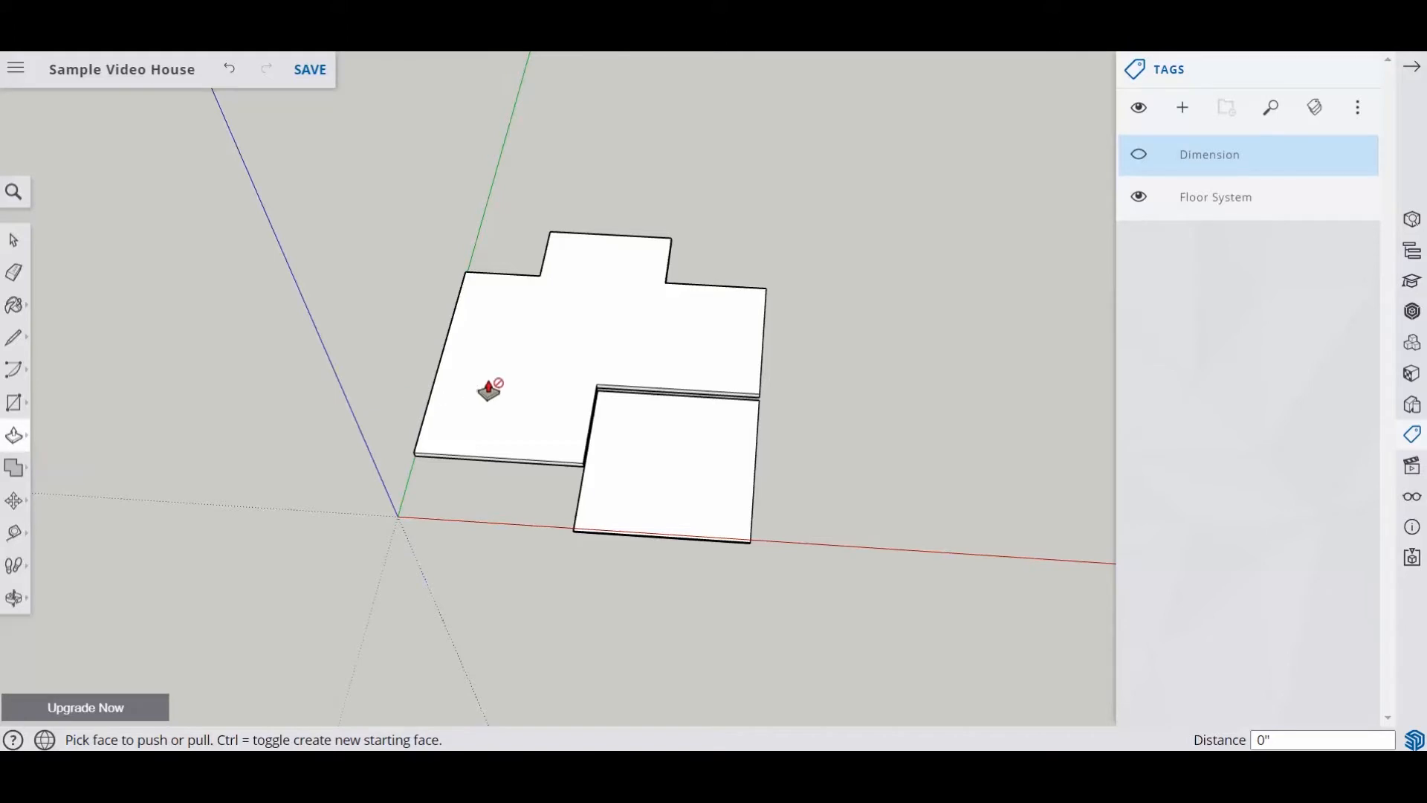
{"action": "left_click", "coordinate": [13, 239]}
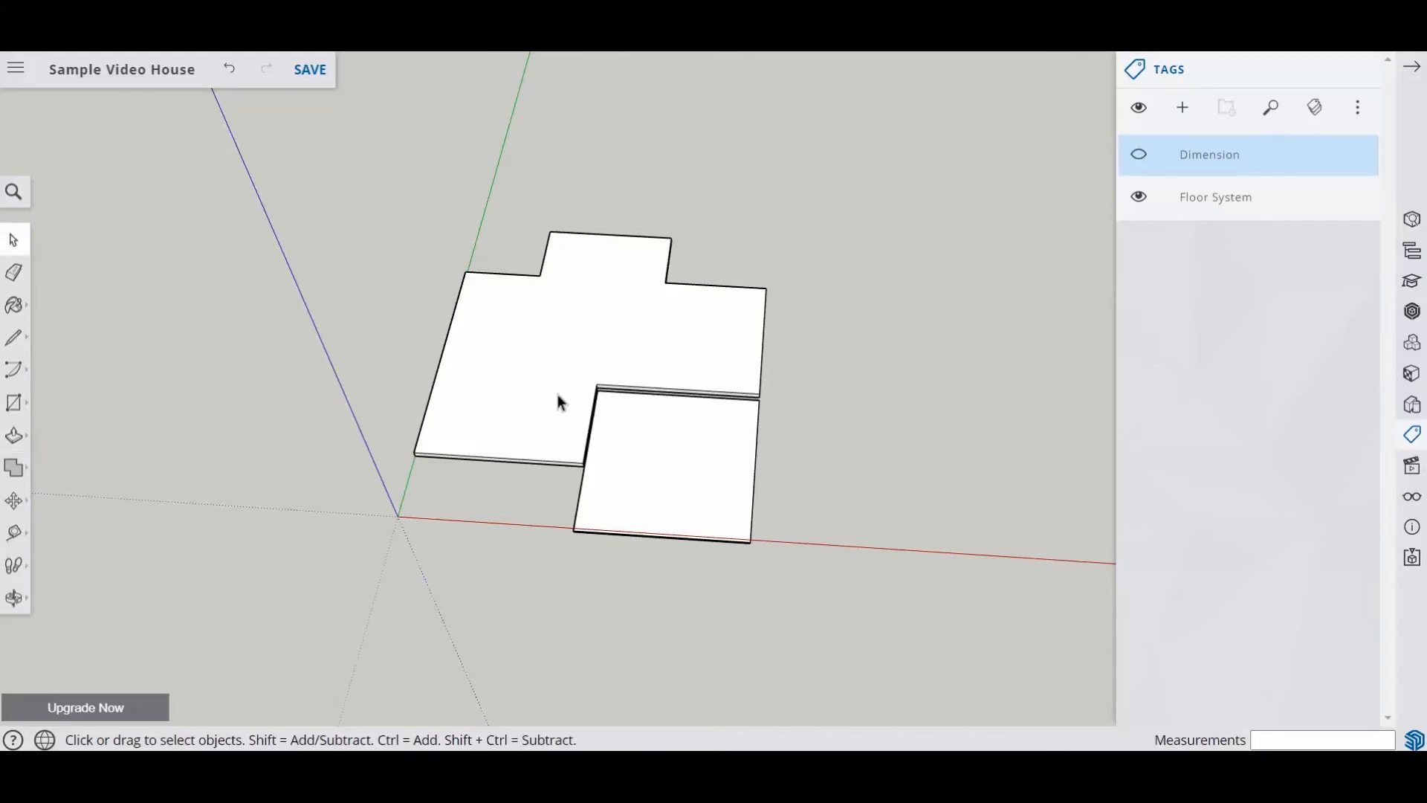
{"action": "left_click", "coordinate": [624, 440]}
{"action": "left_click", "coordinate": [714, 203]}
Draw a 24' by 35' rectangle over the main floor section nearest the green axis
{"action": "left_click", "coordinate": [15, 407]}
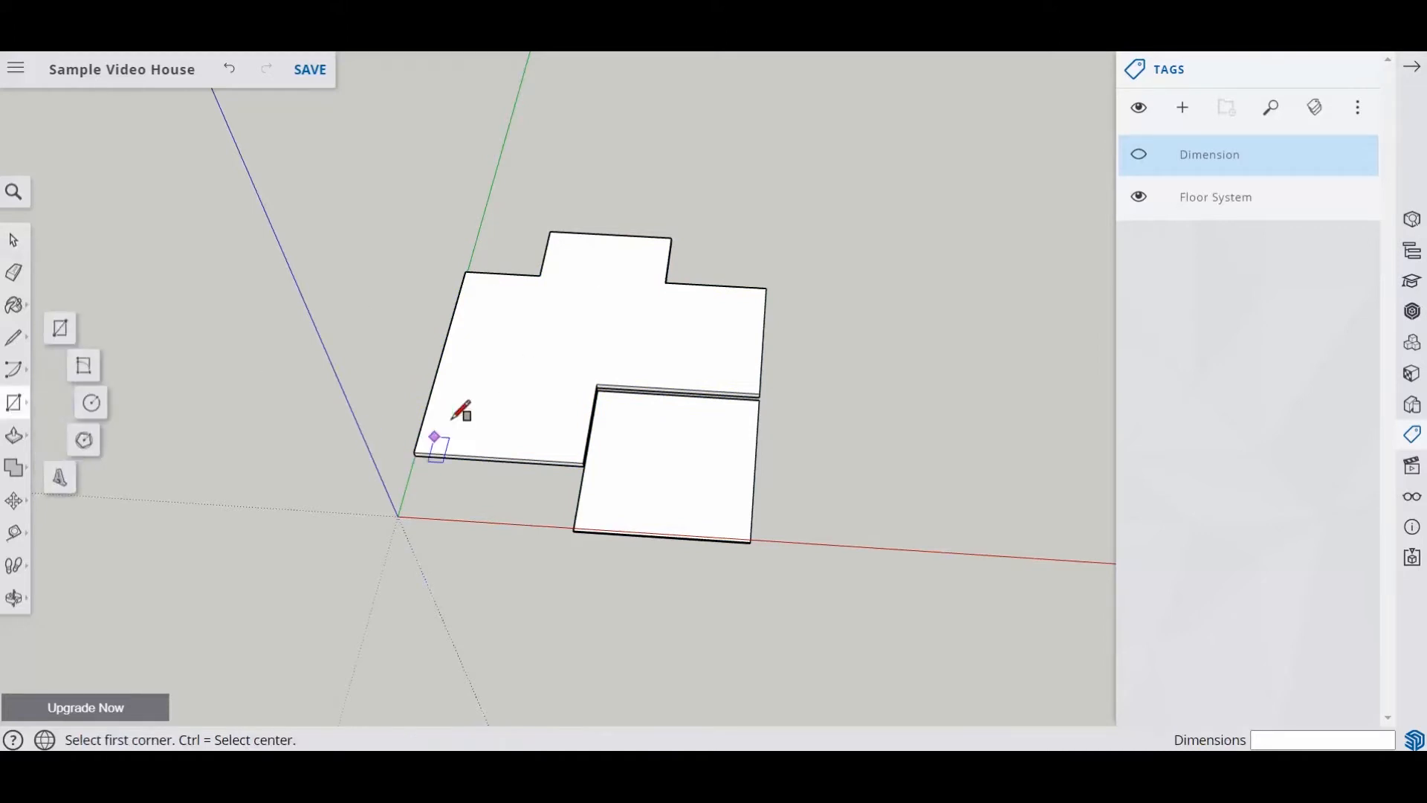
{"action": "left_click", "coordinate": [466, 270]}
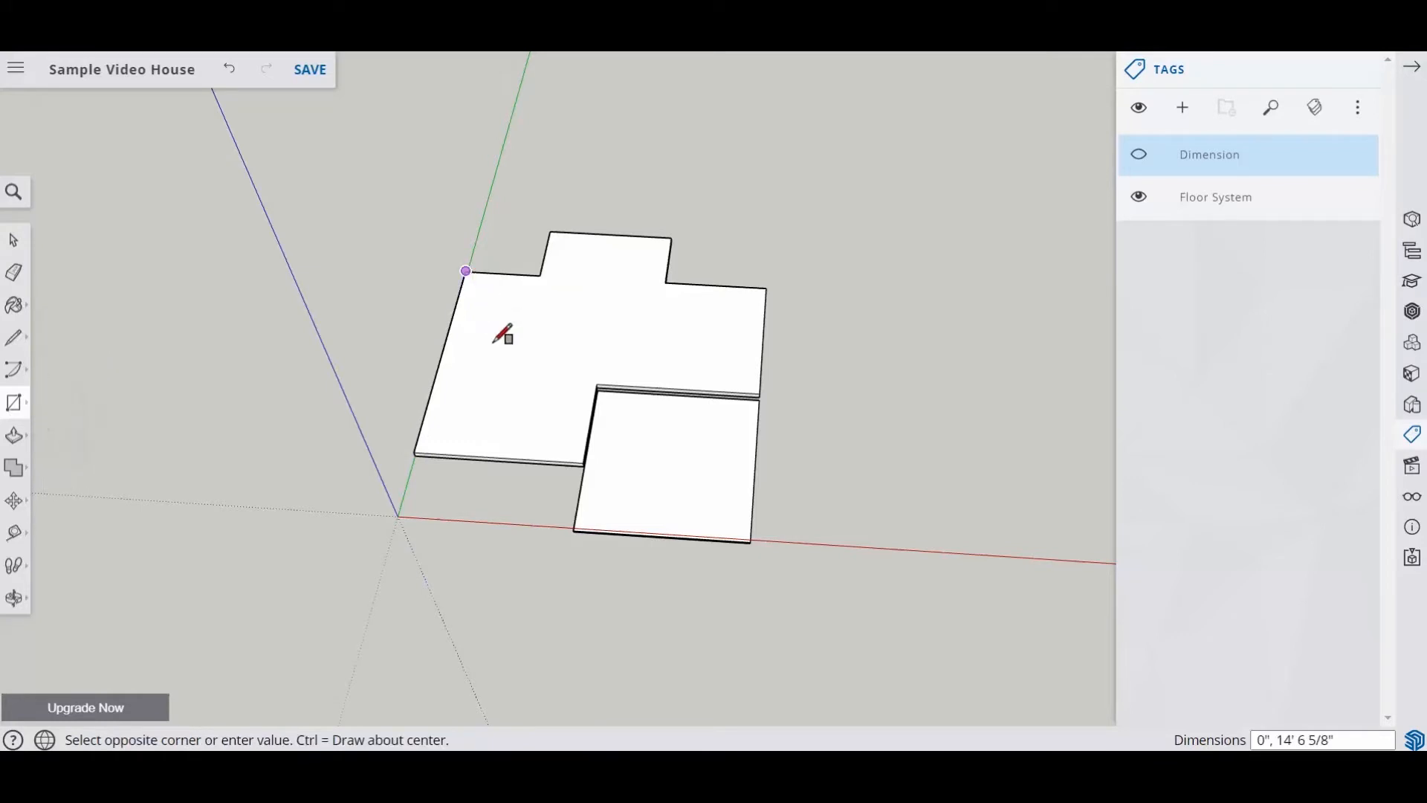
{"action": "scroll", "coordinate": [584, 462], "scroll_direction": "up", "scroll_amount": 2}
{"action": "left_click", "coordinate": [587, 460]}
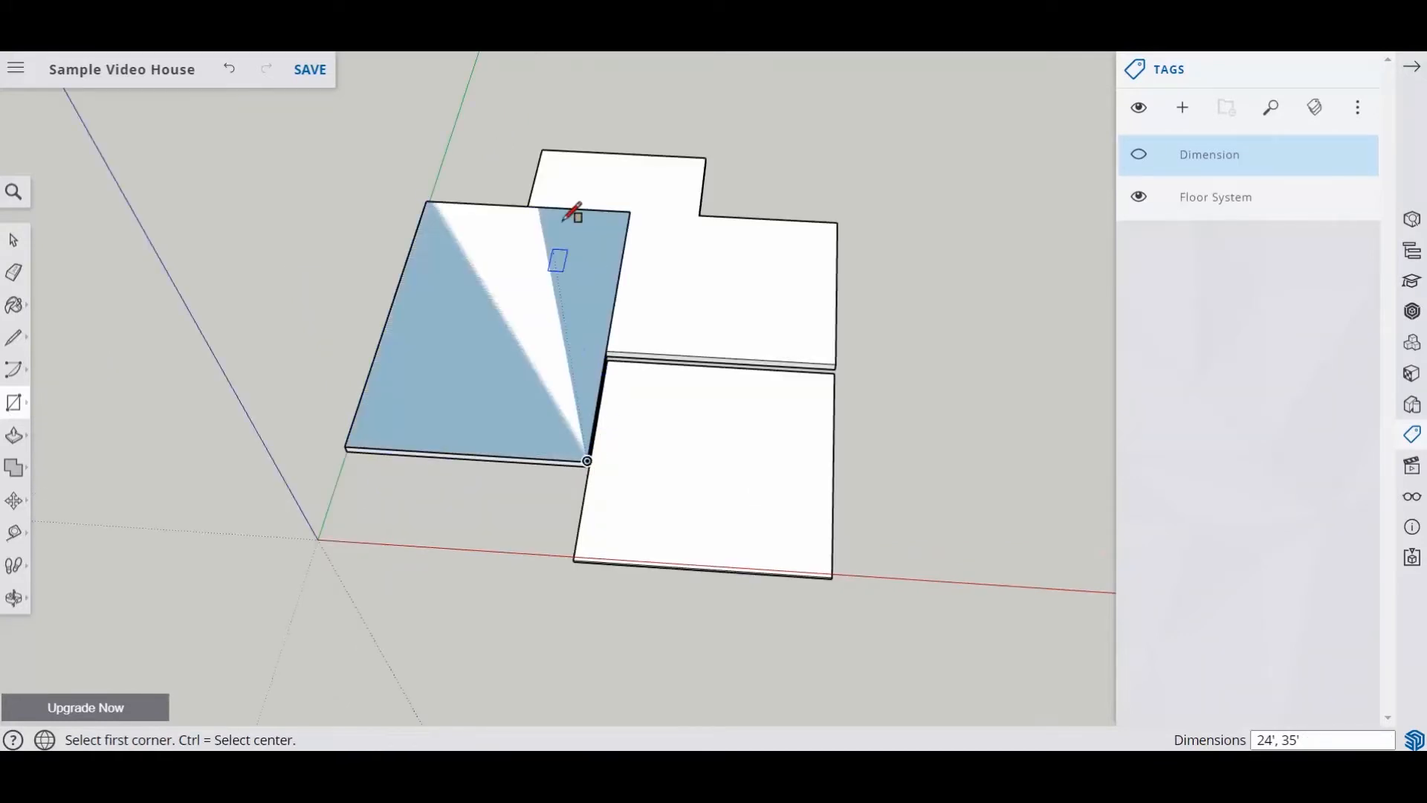
Draw rectangles over the main floor's rear projection and its remaining 24' by 21' section
{"action": "left_click", "coordinate": [541, 148]}
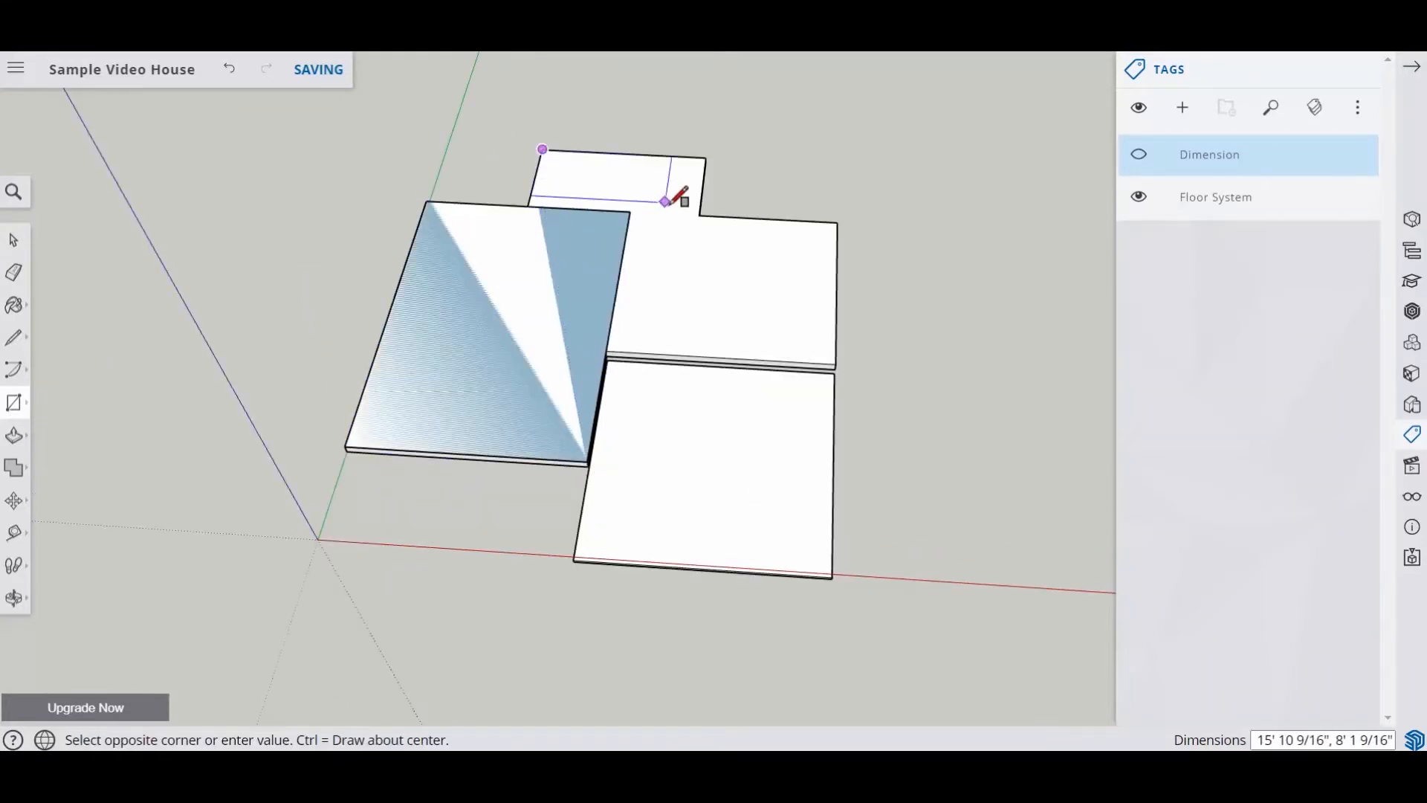
{"action": "left_click", "coordinate": [701, 216]}
{"action": "left_click", "coordinate": [631, 211]}
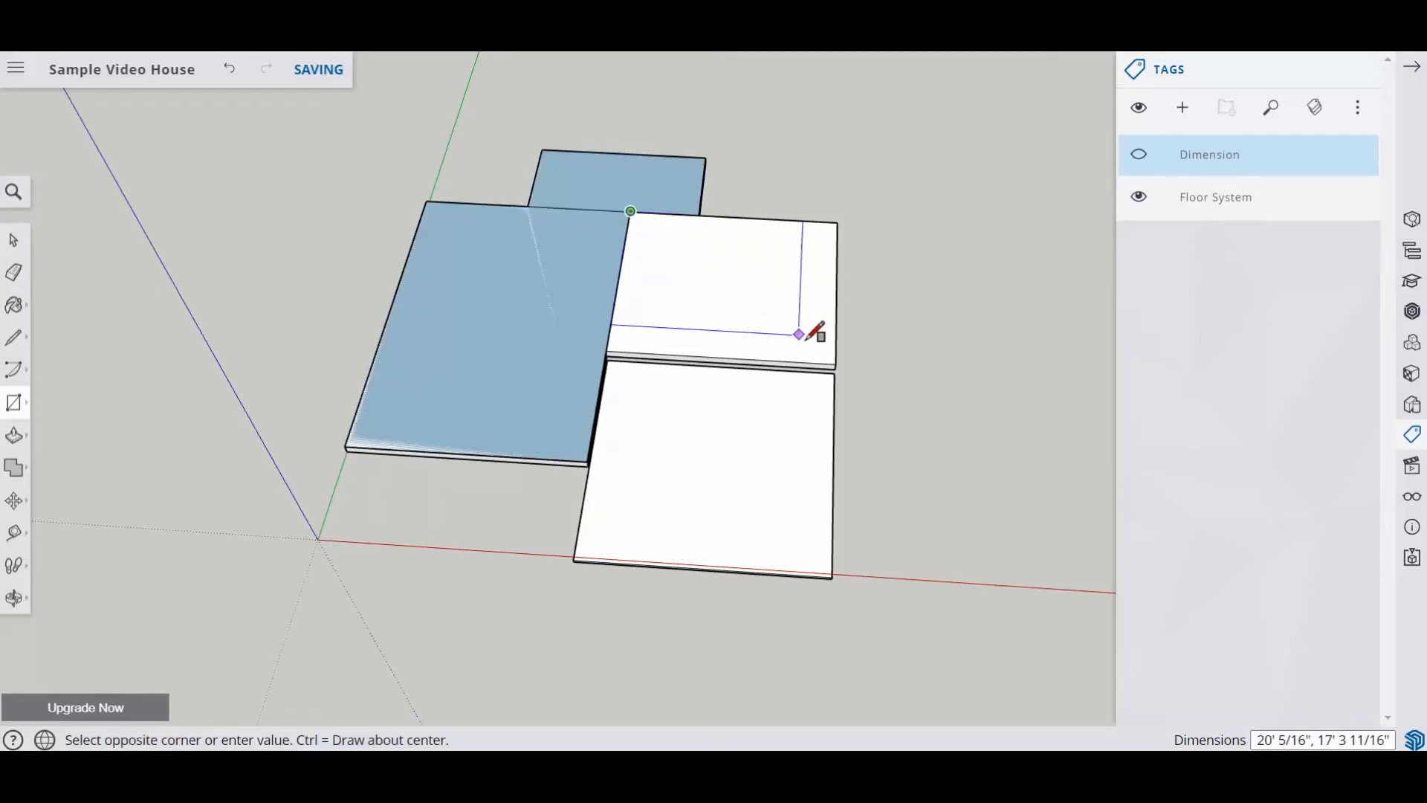
{"action": "left_click", "coordinate": [836, 364]}
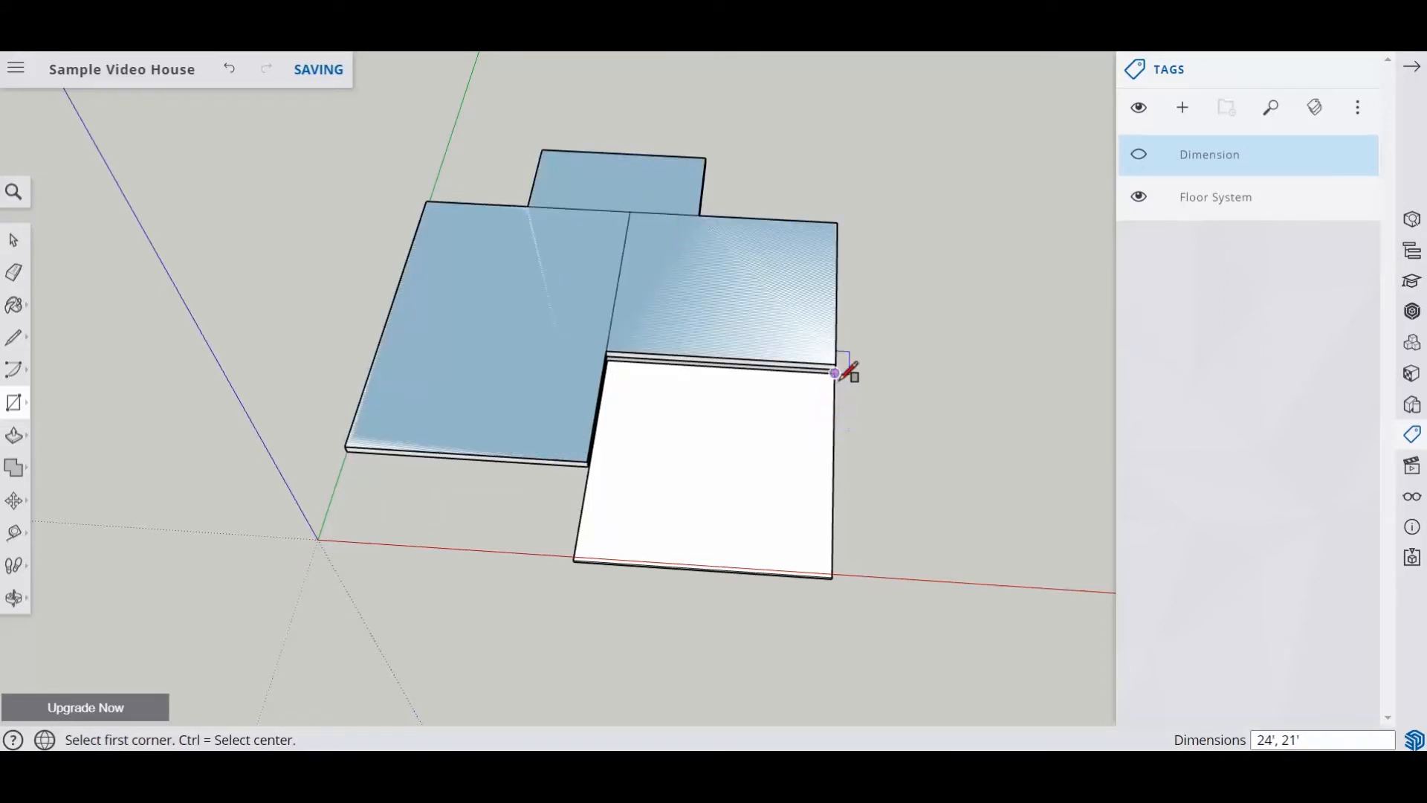
Try to draw a rectangle over the separate square slab between its opposite corners, and undo it
{"action": "left_click", "coordinate": [835, 373]}
{"action": "left_click", "coordinate": [575, 558]}
{"action": "middle_click_drag", "start_coordinate": [497, 519], "coordinate": [463, 564]}
{"action": "left_click", "coordinate": [231, 72]}
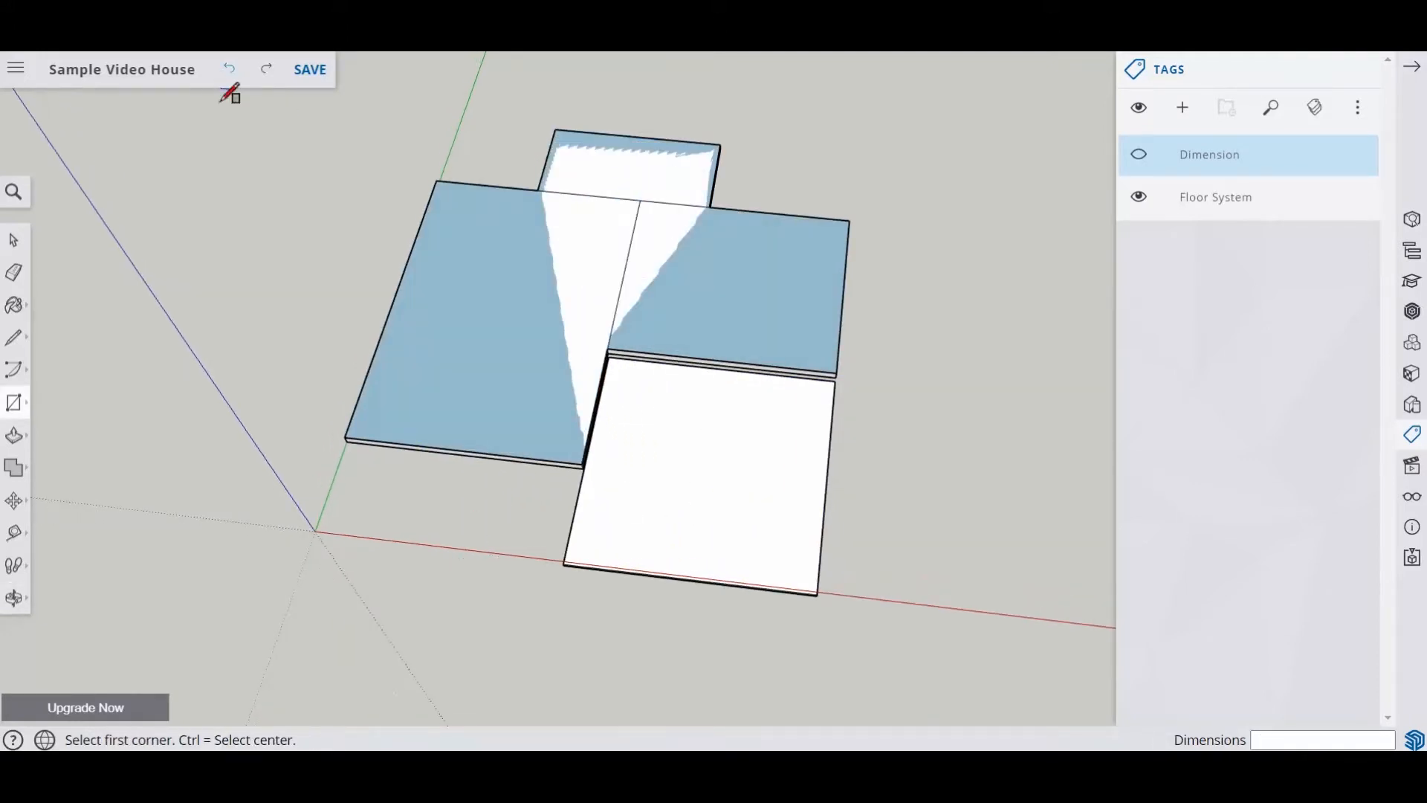
{"action": "left_click", "coordinate": [13, 403]}
{"action": "scroll", "coordinate": [599, 361], "scroll_direction": "up", "scroll_amount": 3}
{"action": "middle_click_drag", "start_coordinate": [590, 357], "coordinate": [622, 328]}
{"action": "left_click", "coordinate": [601, 322]}
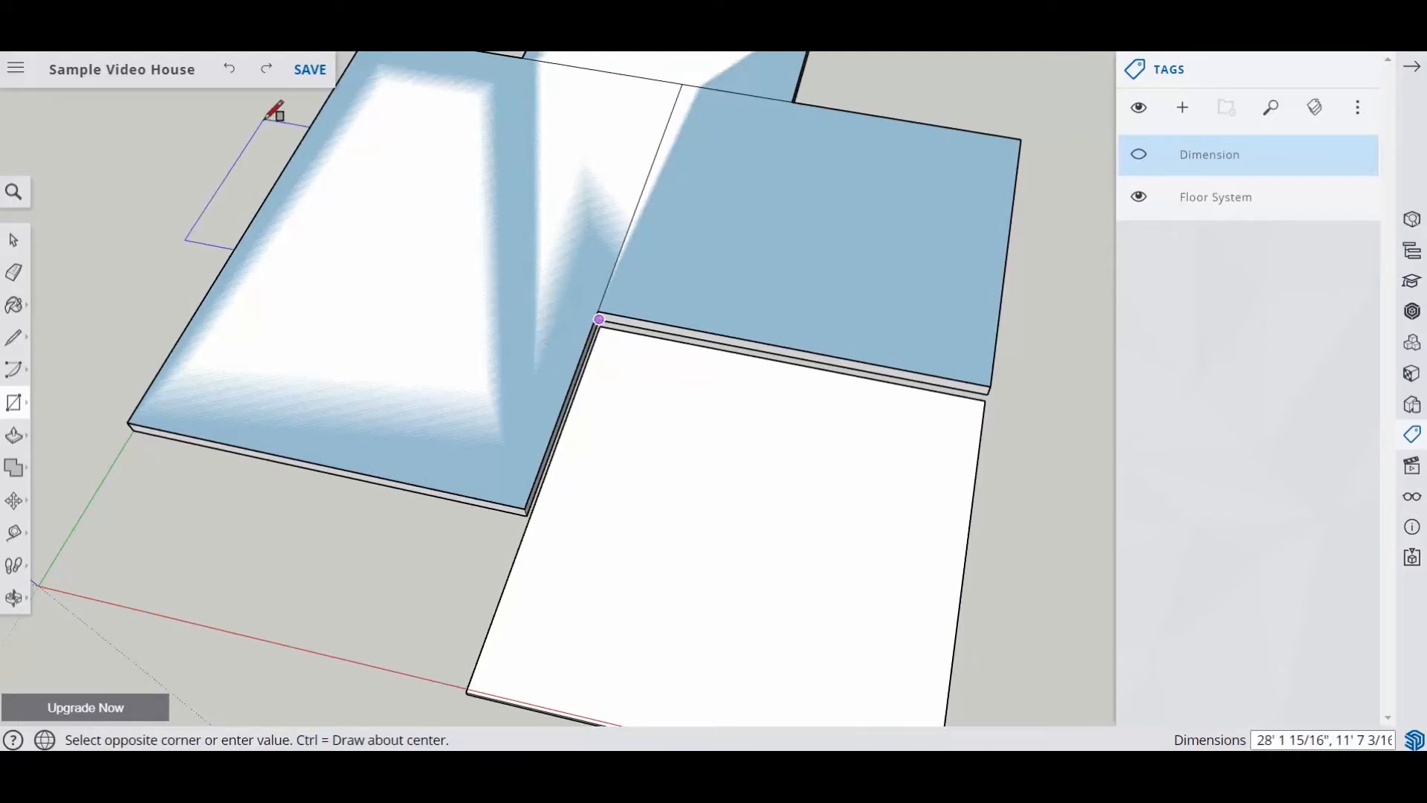
{"action": "key", "text": "Escape"}
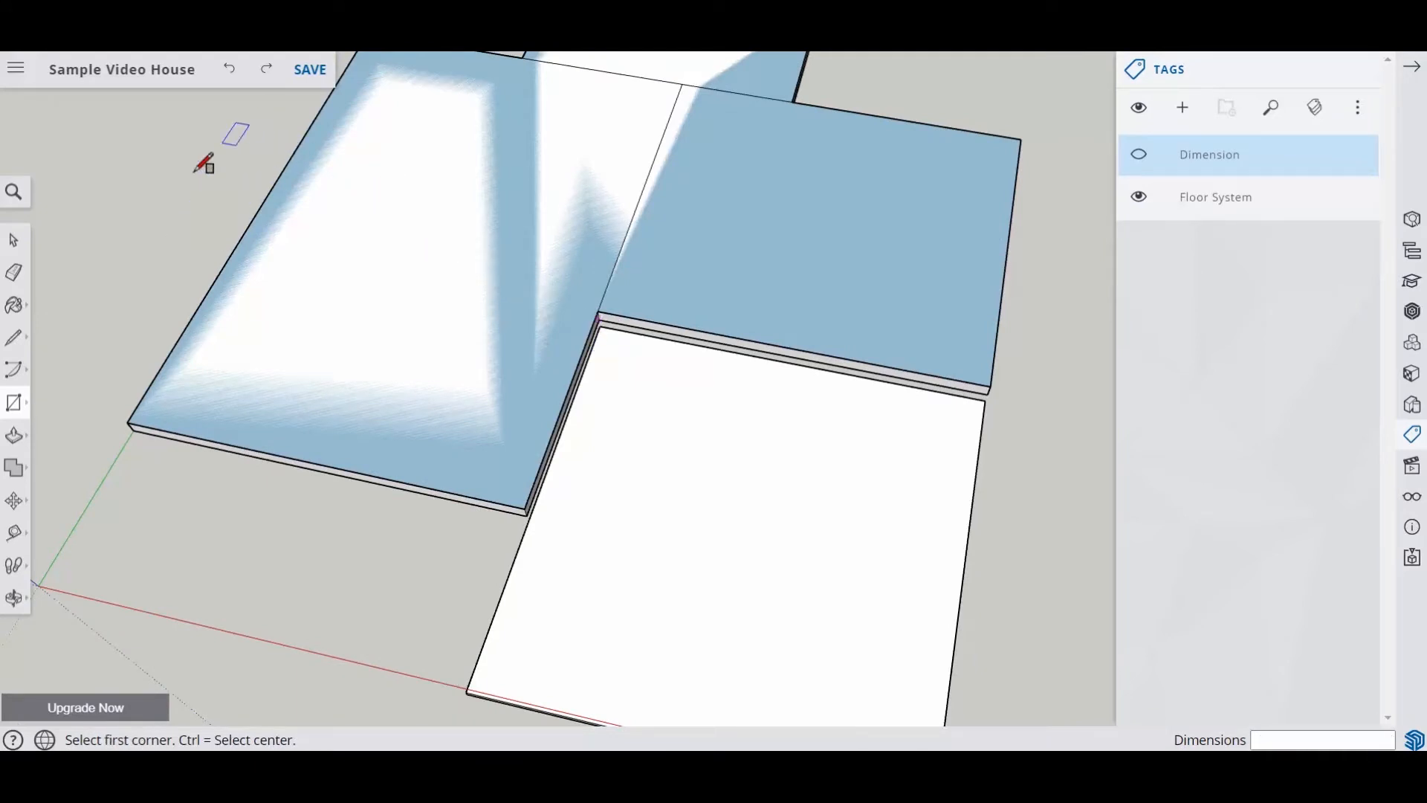
Draw a 24' by 24' rectangle over the top of the separate square slab, corner to opposite corner
{"action": "left_click", "coordinate": [18, 404]}
{"action": "left_click", "coordinate": [601, 325]}
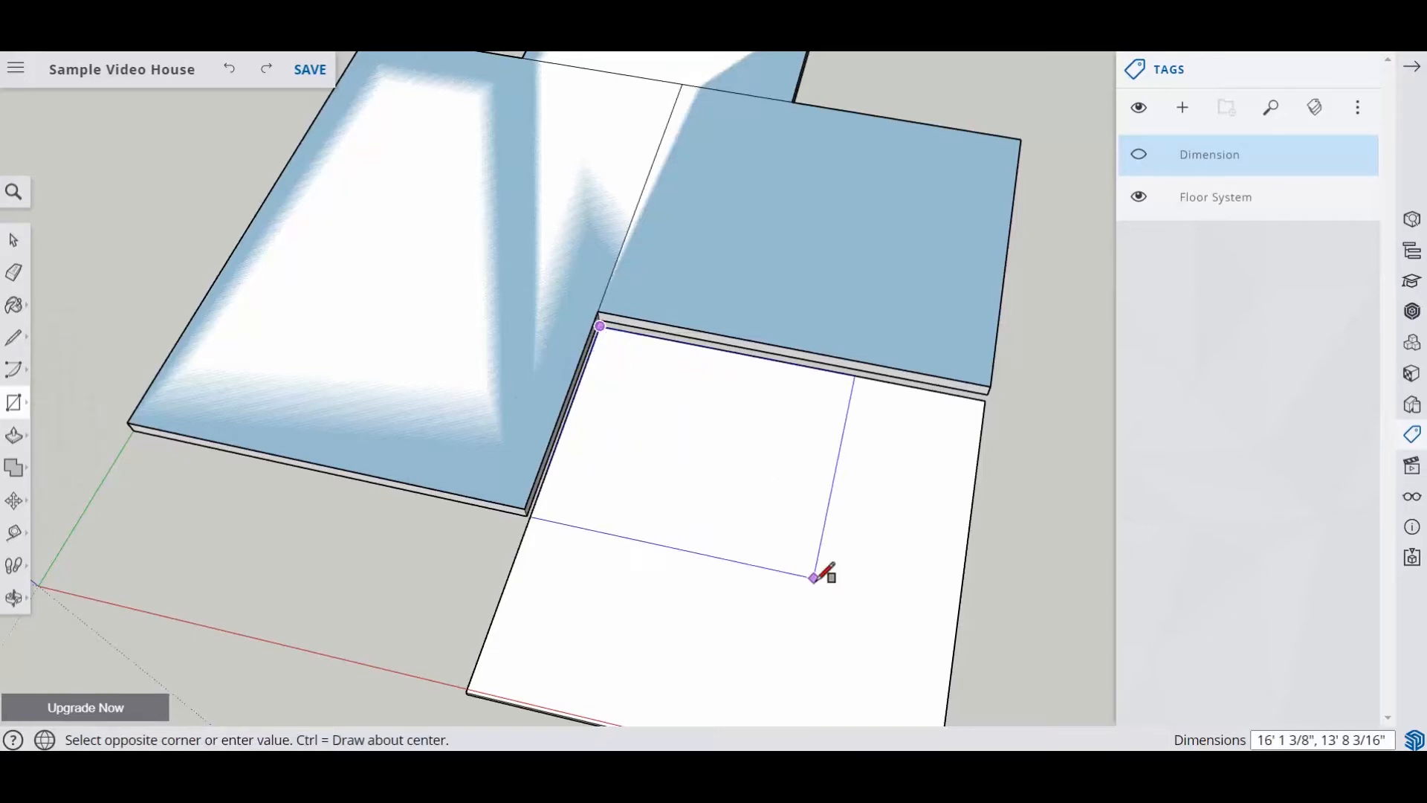
{"action": "scroll", "coordinate": [816, 578], "scroll_direction": "down", "scroll_amount": 4}
{"action": "scroll", "coordinate": [891, 708], "scroll_direction": "up", "scroll_amount": 4}
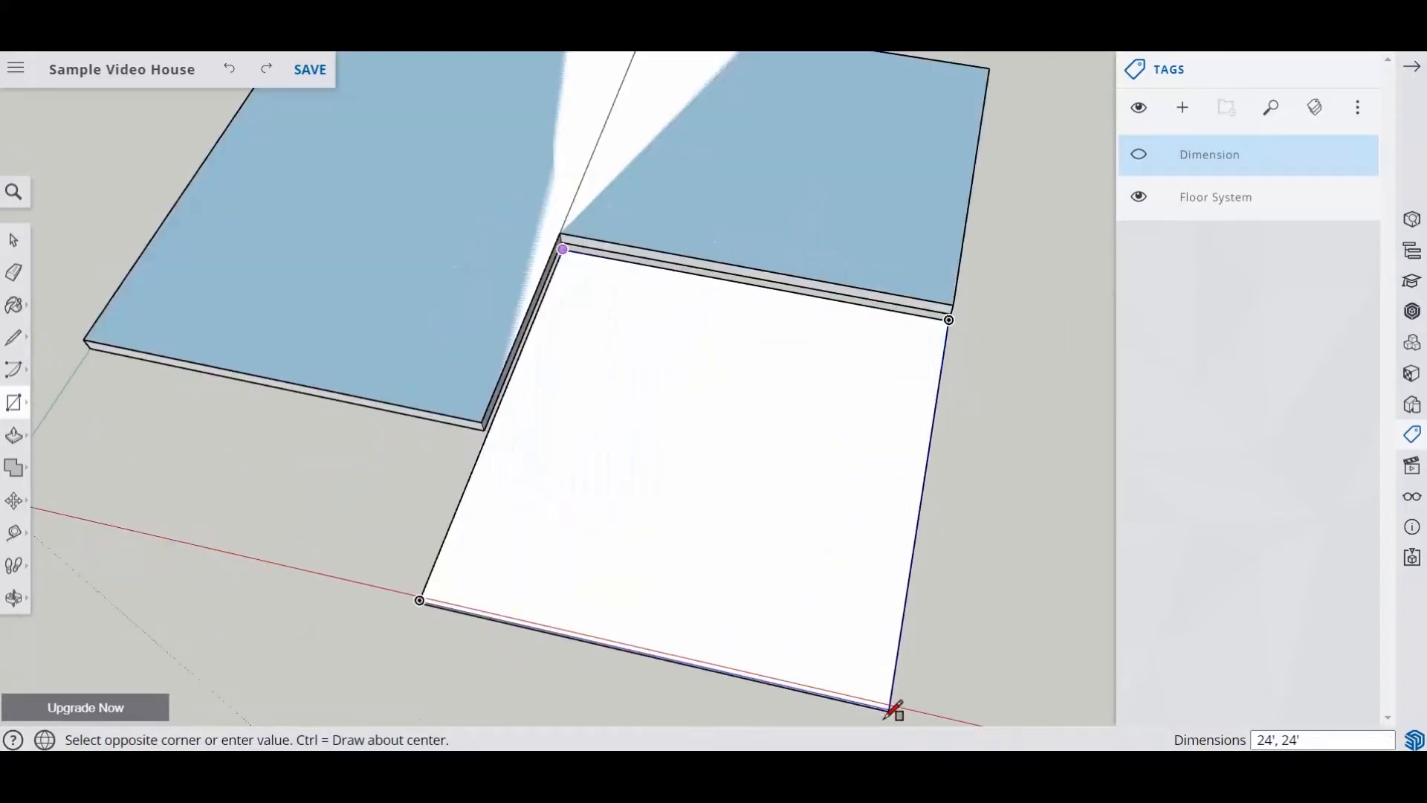
{"action": "scroll", "coordinate": [894, 709], "scroll_direction": "up", "scroll_amount": 3}
{"action": "left_click", "coordinate": [900, 697]}
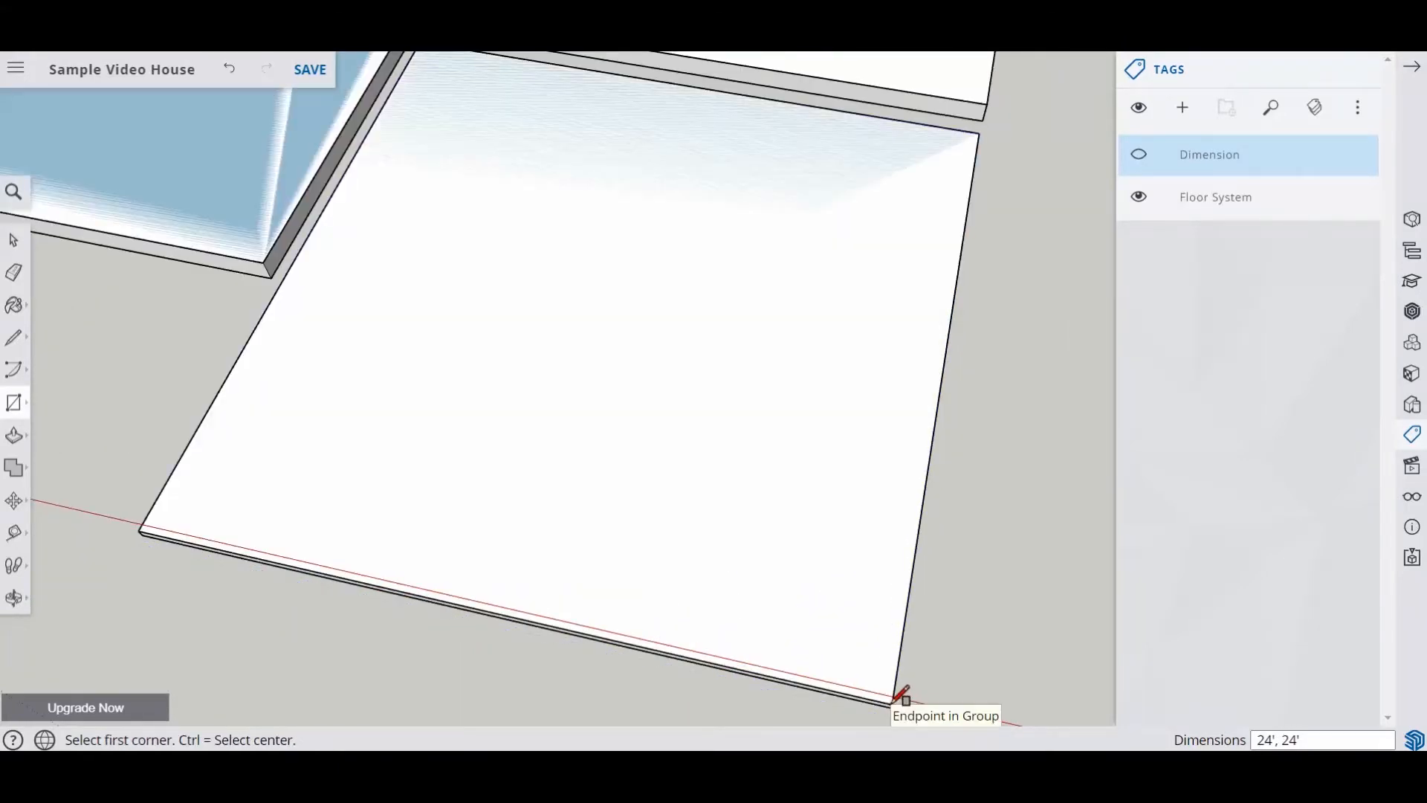
Erase the interior lines that divide the main floor's rectangles, merging them into one face
{"action": "scroll", "coordinate": [835, 583], "scroll_direction": "down", "scroll_amount": 5}
{"action": "middle_click_drag", "start_coordinate": [577, 439], "coordinate": [647, 494]}
{"action": "scroll", "coordinate": [539, 483], "scroll_direction": "down", "scroll_amount": 3}
{"action": "middle_click_drag", "start_coordinate": [877, 409], "coordinate": [794, 449]}
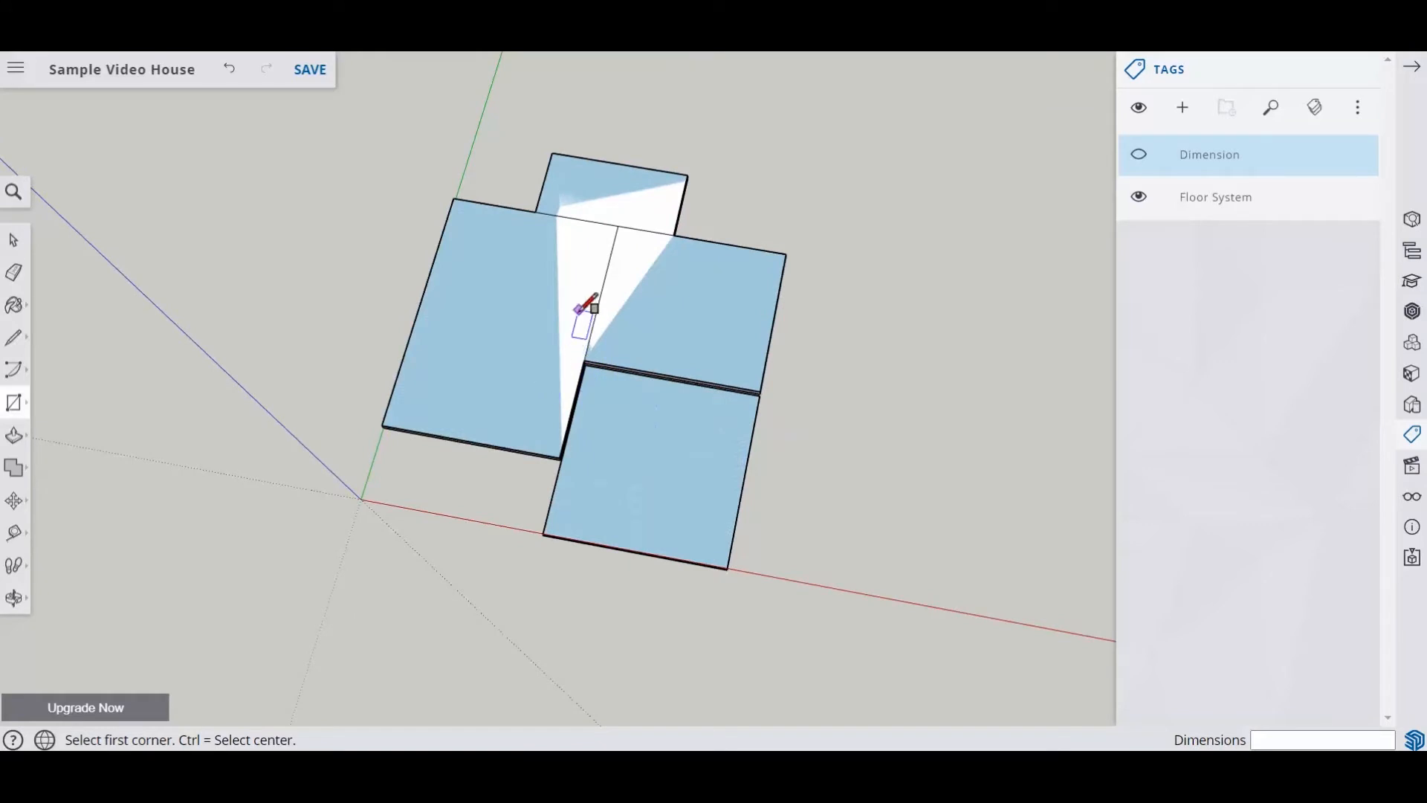
{"action": "middle_click_drag", "start_coordinate": [848, 414], "coordinate": [862, 341]}
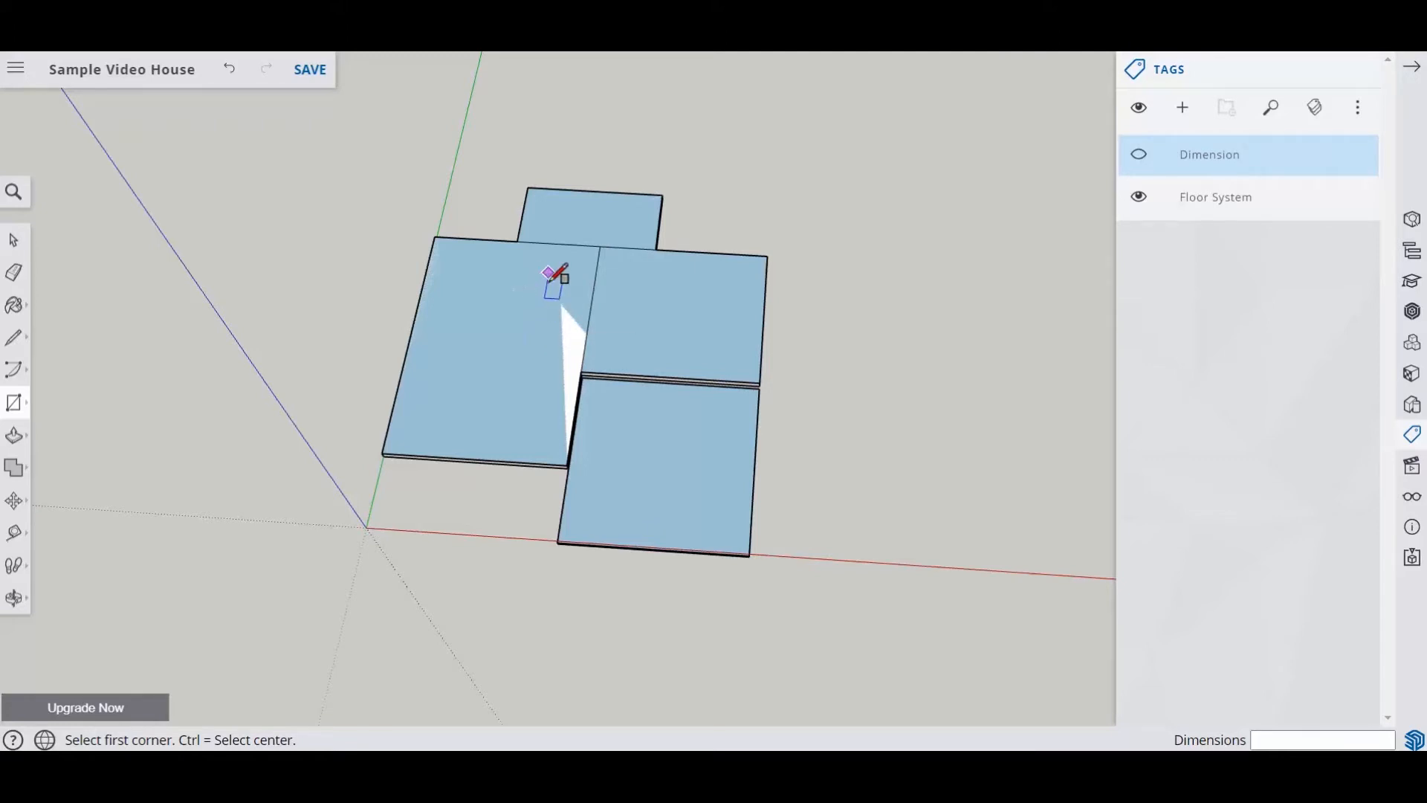
{"action": "mouse_move", "coordinate": [864, 385]}
{"action": "middle_mouse_down"}
{"action": "mouse_move", "coordinate": [836, 376]}
{"action": "mouse_move", "coordinate": [879, 402]}
{"action": "mouse_move", "coordinate": [862, 392]}
{"action": "middle_mouse_up"}
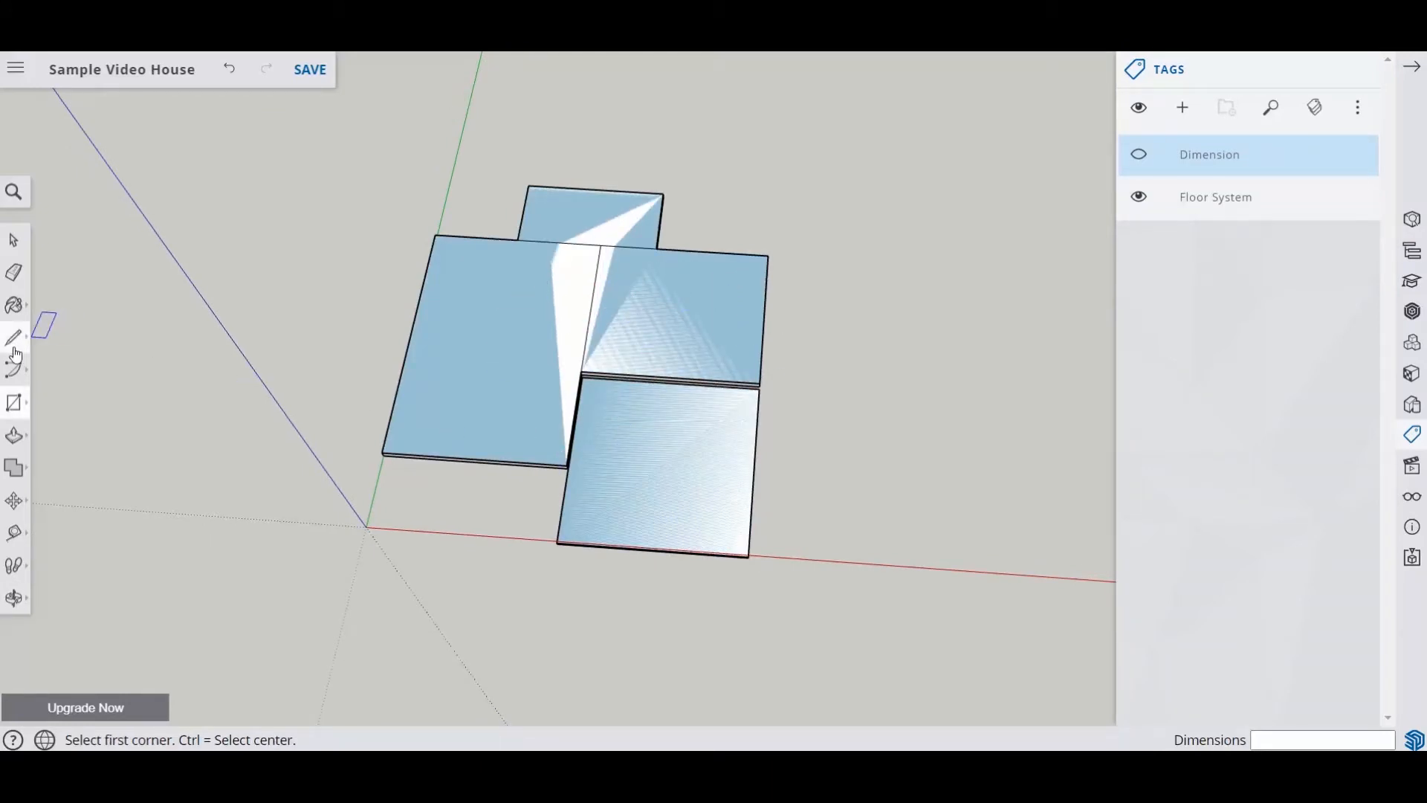
{"action": "left_click", "coordinate": [13, 273]}
{"action": "mouse_move", "coordinate": [569, 238]}
{"action": "left_mouse_down"}
{"action": "mouse_move", "coordinate": [606, 264]}
{"action": "mouse_move", "coordinate": [623, 243]}
{"action": "mouse_move", "coordinate": [624, 322]}
{"action": "left_mouse_up"}
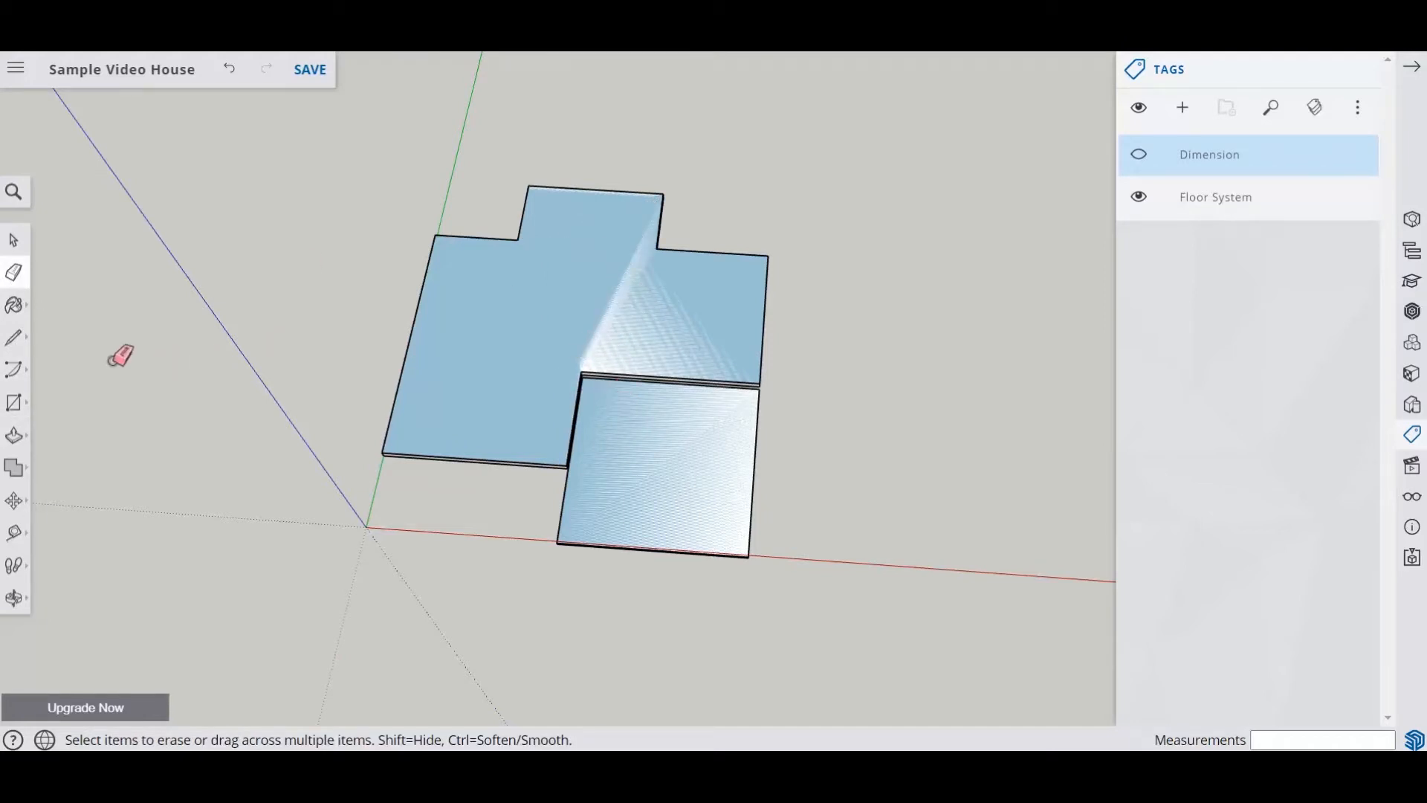
Reverse the traced faces on top of the main floor and the square slab
{"action": "left_click", "coordinate": [14, 239]}
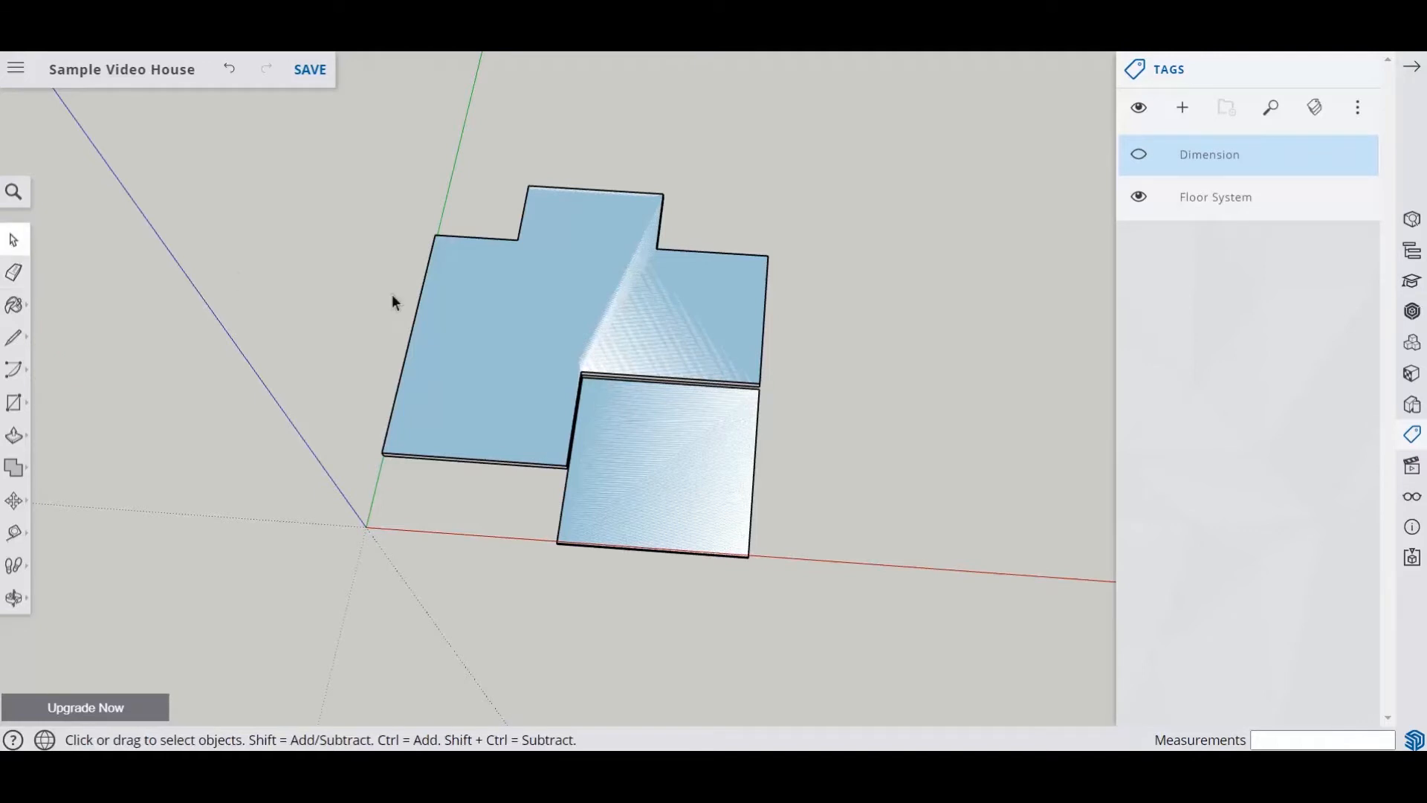
{"action": "left_click", "coordinate": [538, 295]}
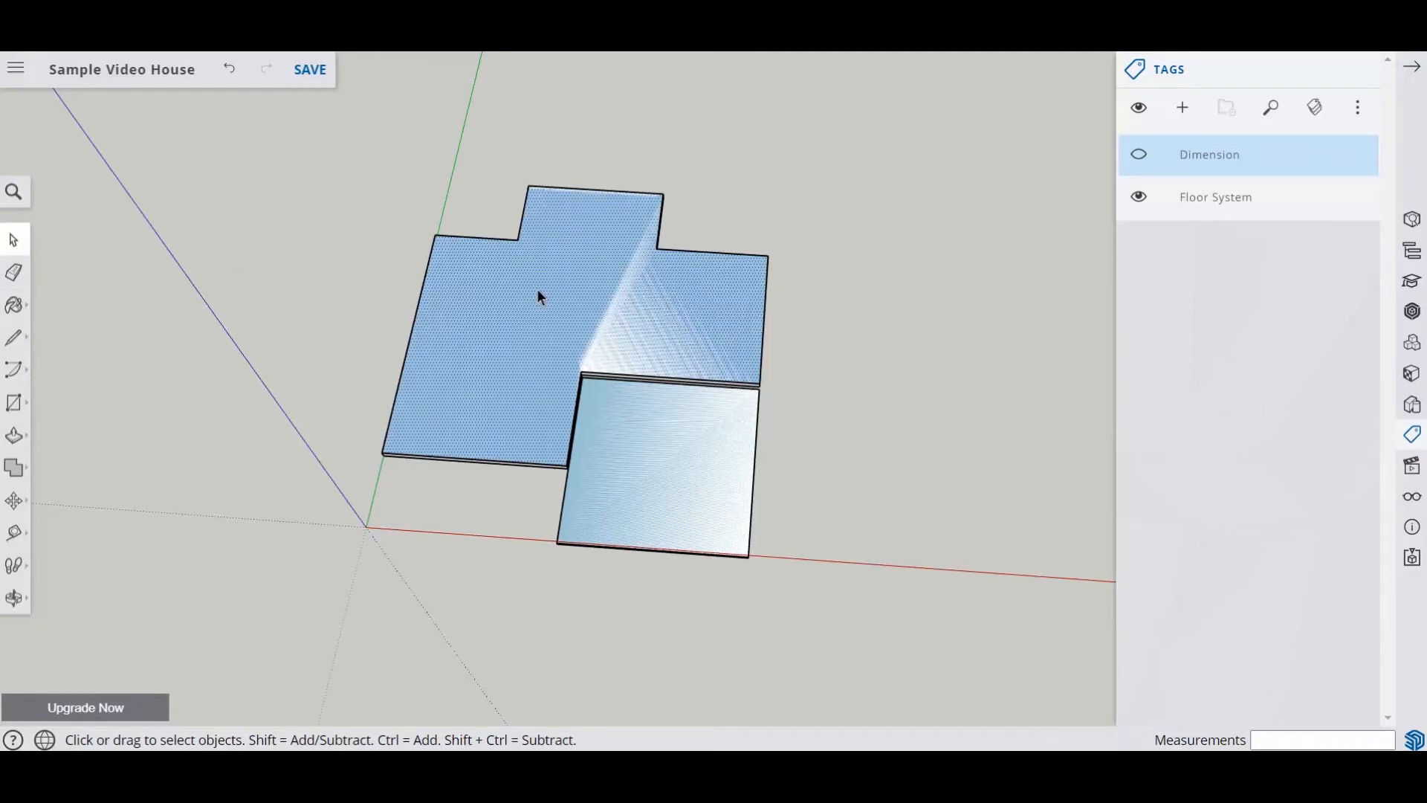
{"action": "right_click", "coordinate": [538, 295]}
{"action": "left_click", "coordinate": [591, 608]}
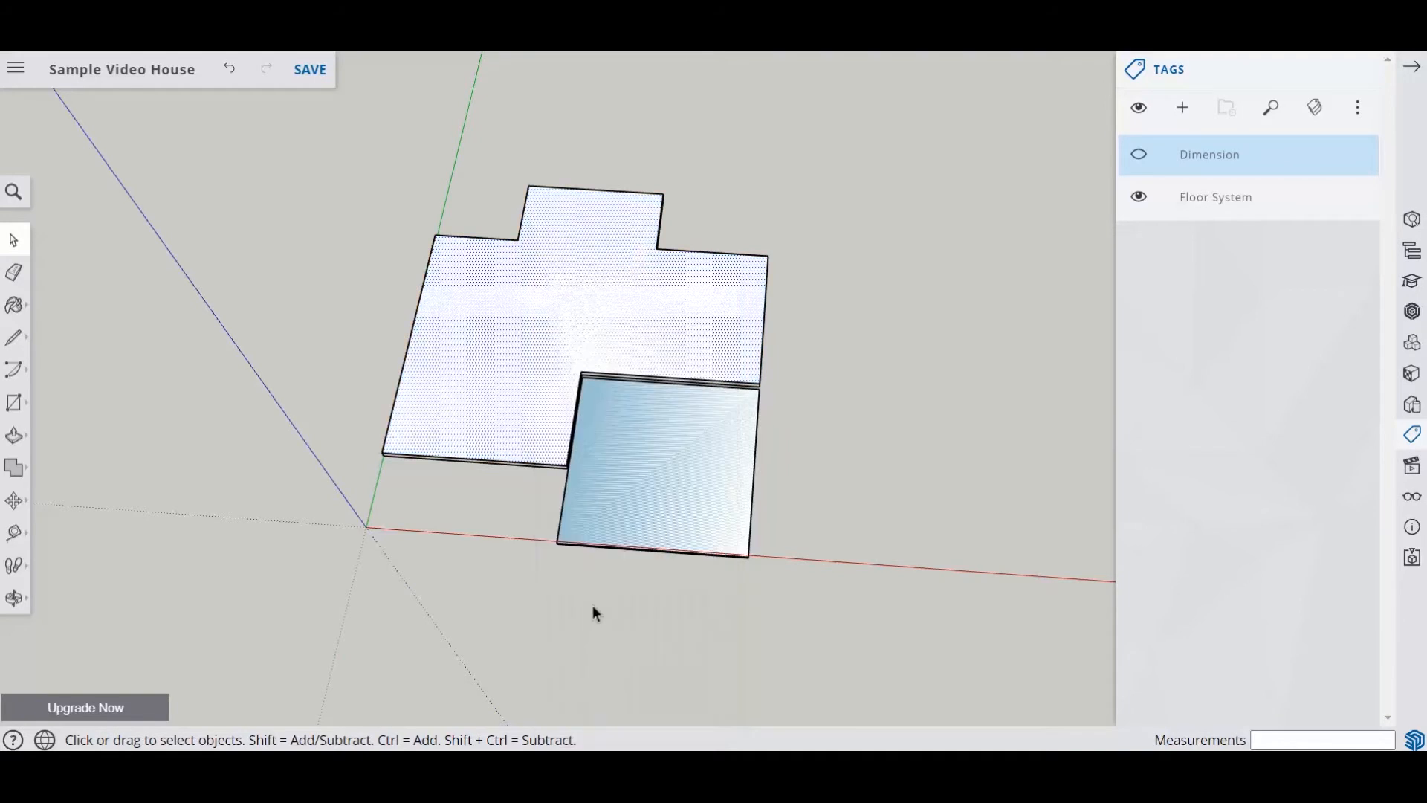
{"action": "left_click", "coordinate": [656, 474]}
{"action": "right_click", "coordinate": [653, 471]}
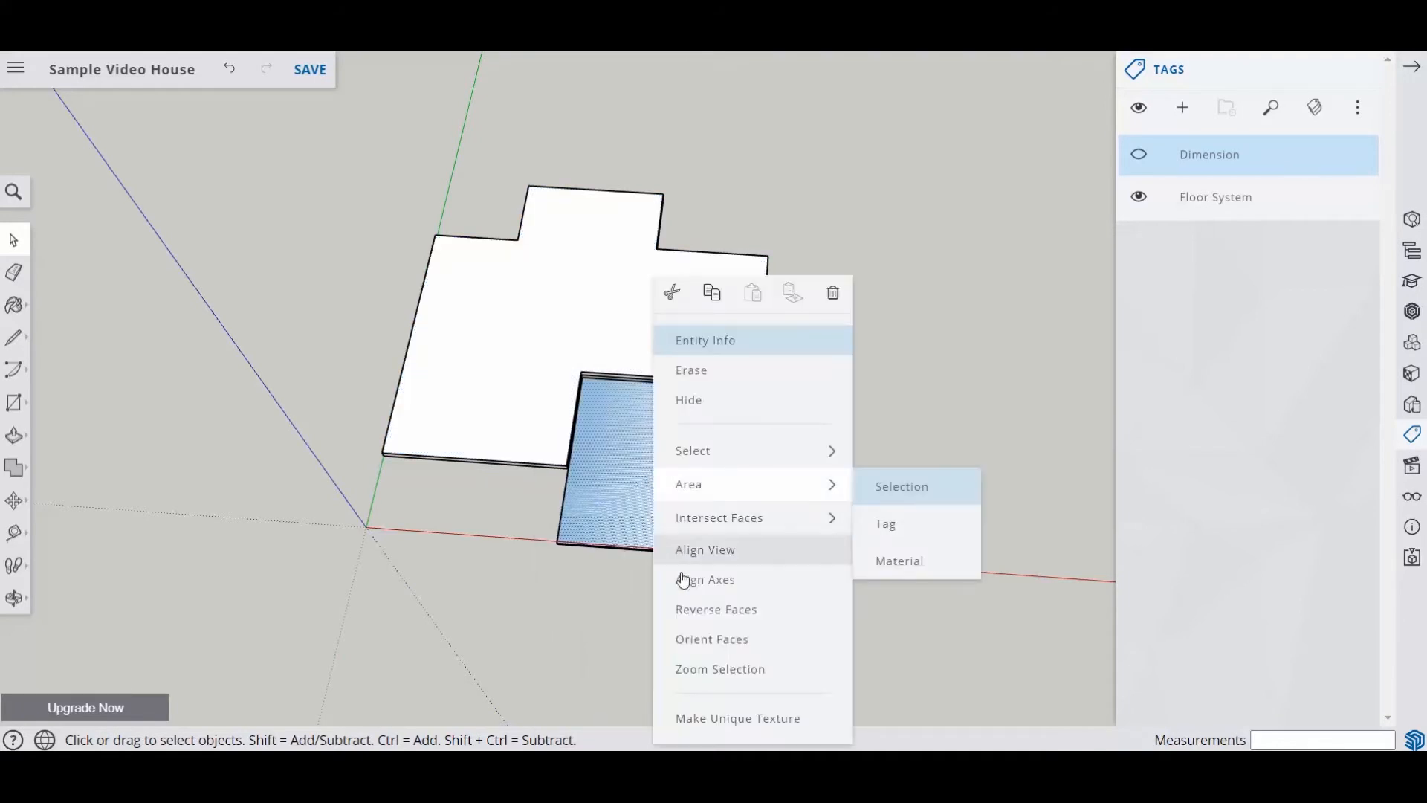
{"action": "left_click", "coordinate": [695, 608]}
{"action": "left_click", "coordinate": [877, 455]}
Offset the main floor's outline inward by 6 inches
{"action": "middle_click_drag", "start_coordinate": [883, 437], "coordinate": [904, 408]}
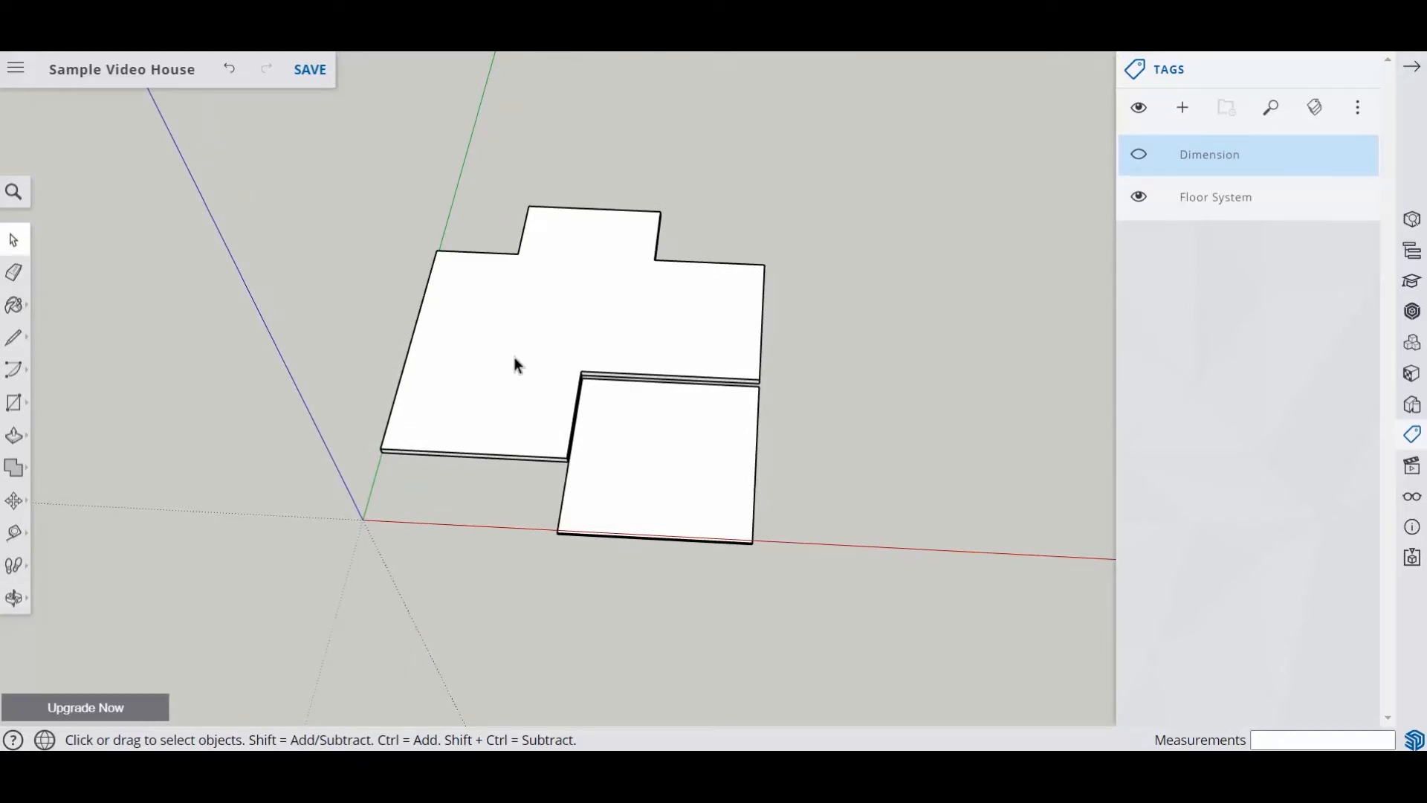
{"action": "left_click", "coordinate": [16, 436]}
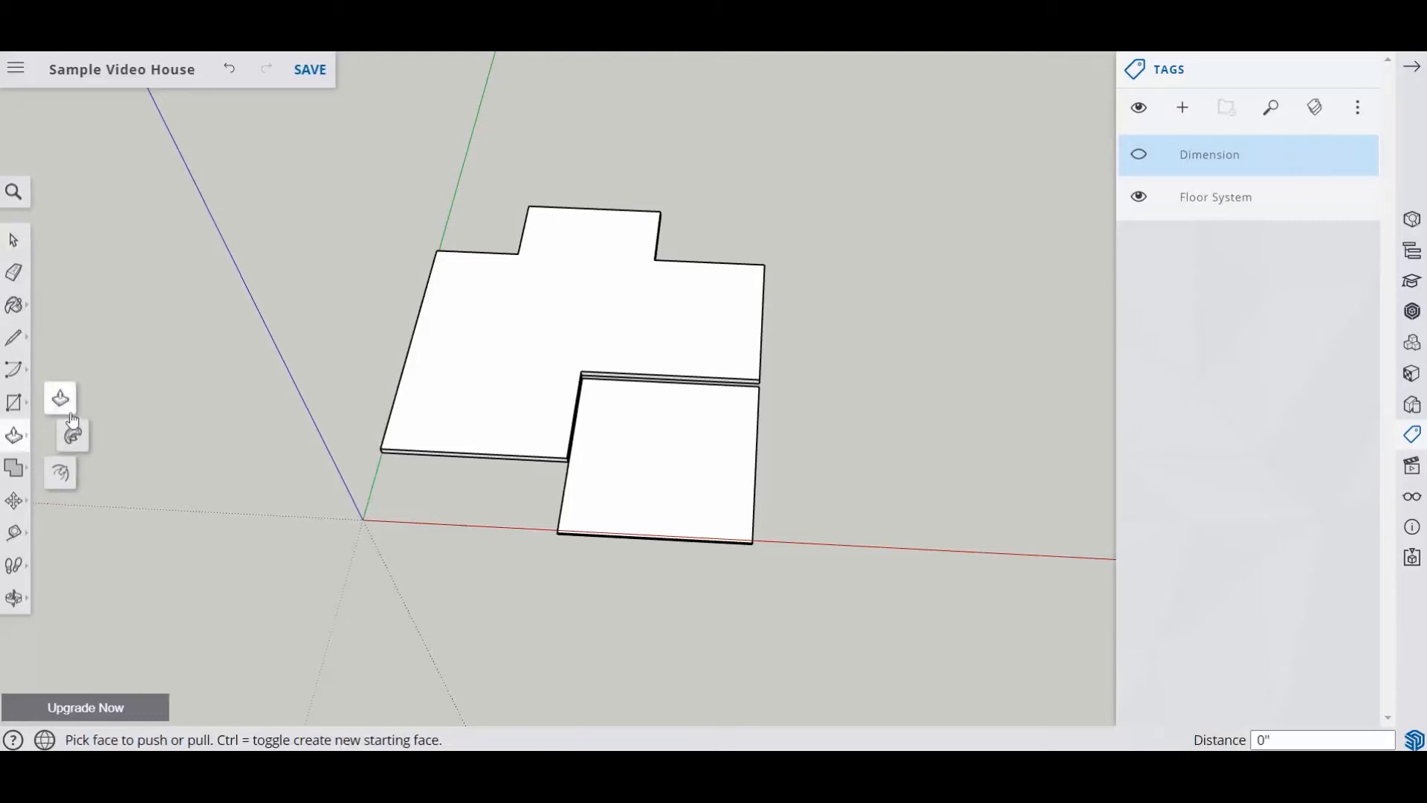
{"action": "left_click", "coordinate": [61, 473]}
{"action": "left_click", "coordinate": [451, 372]}
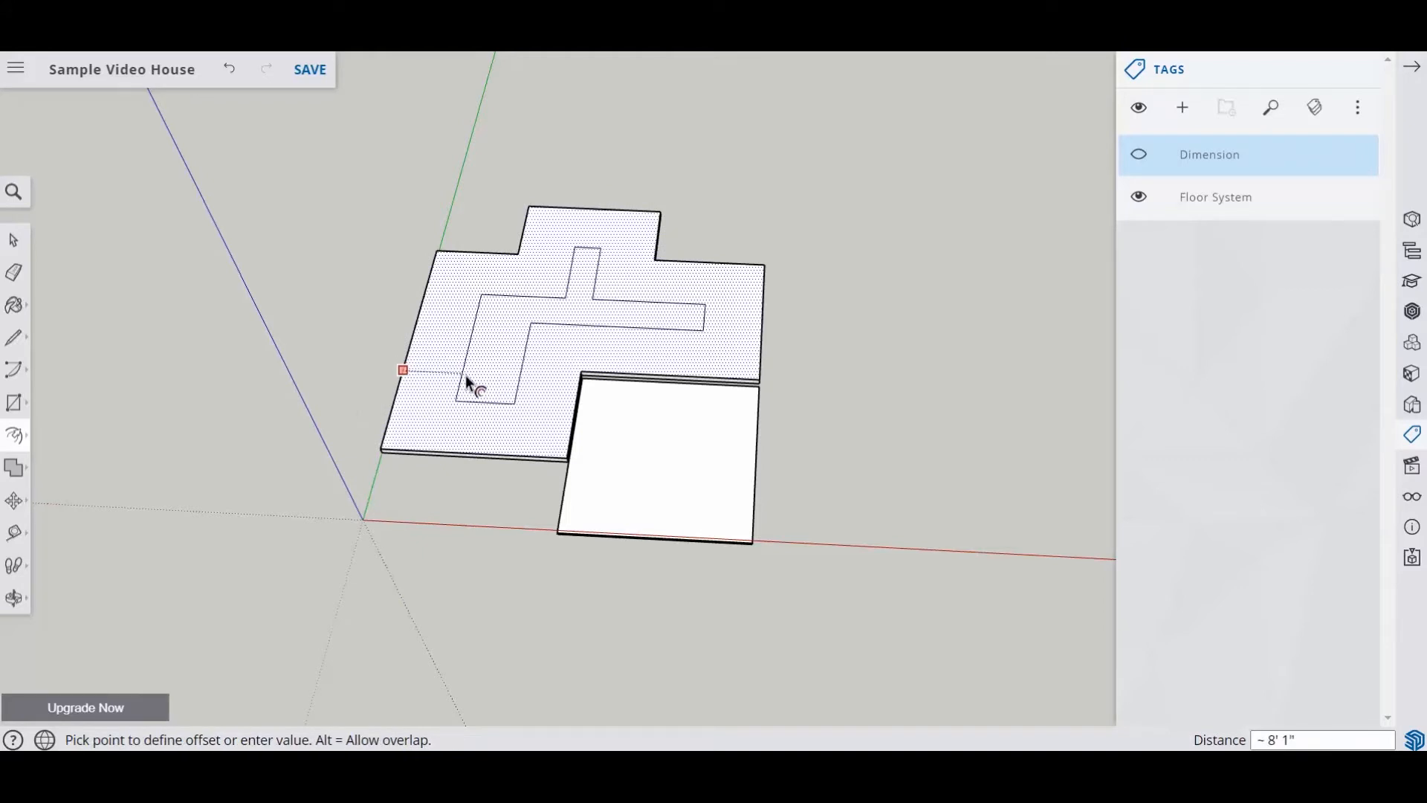
{"action": "key", "text": "Return"}
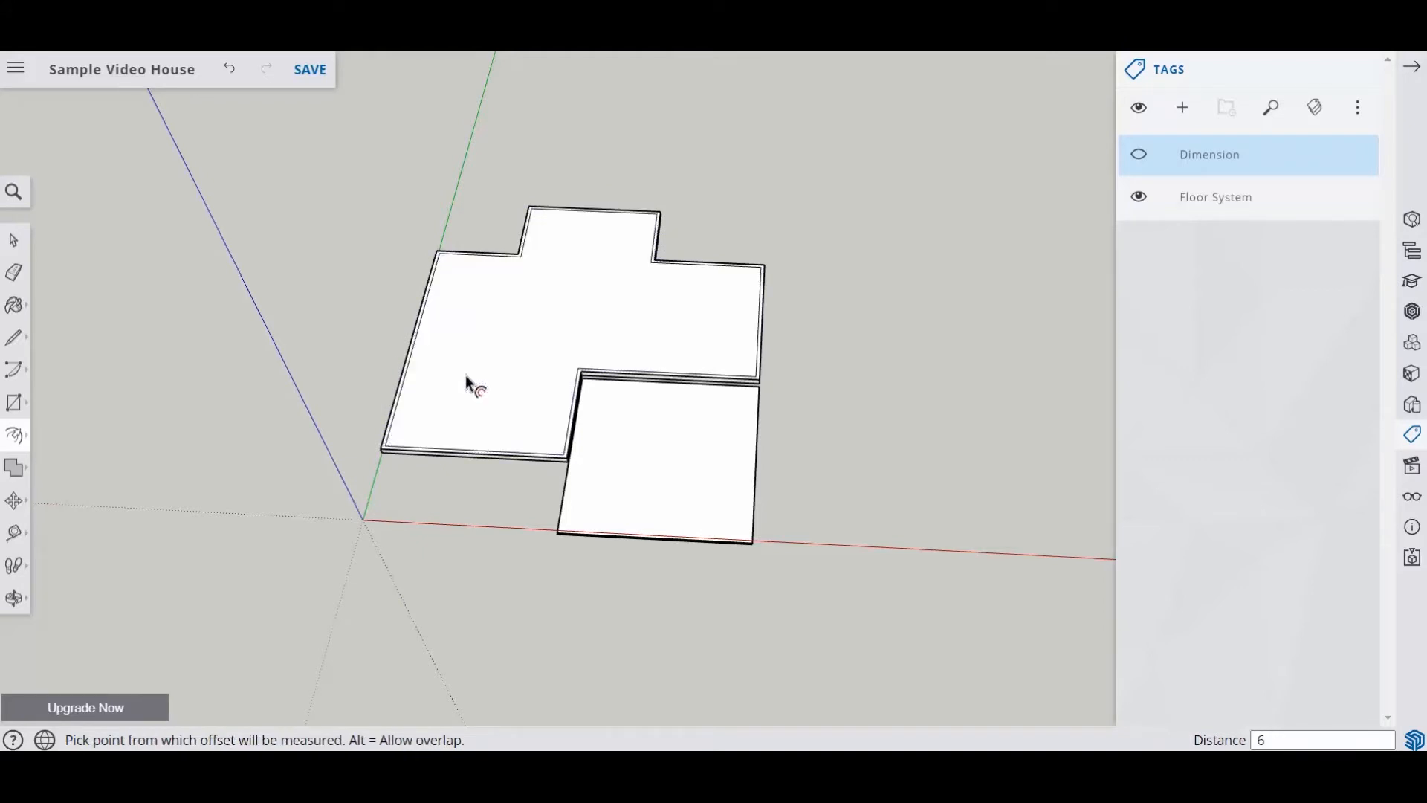
Offset the square slab's outline inward by 4 inches
{"action": "left_click", "coordinate": [635, 442]}
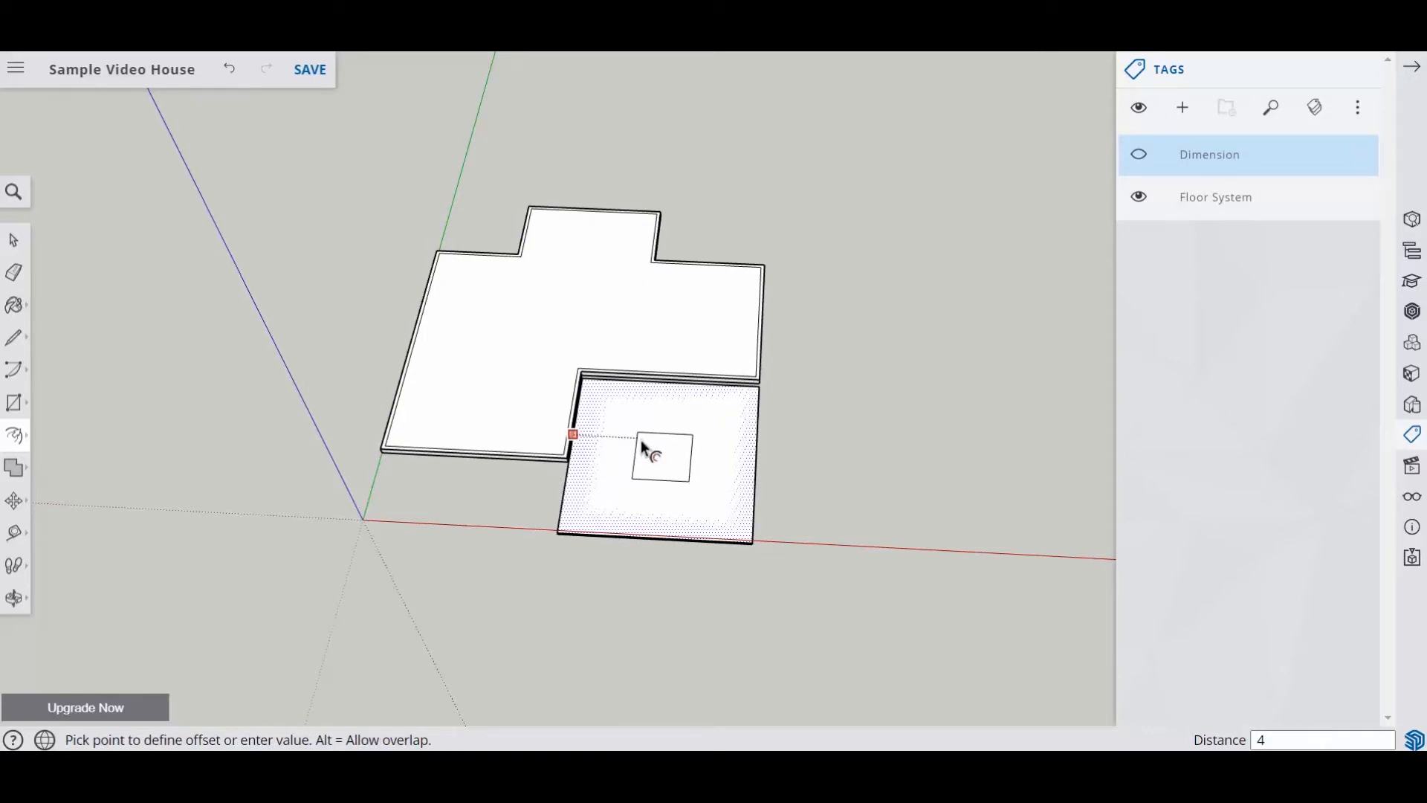
{"action": "key", "text": "Return"}
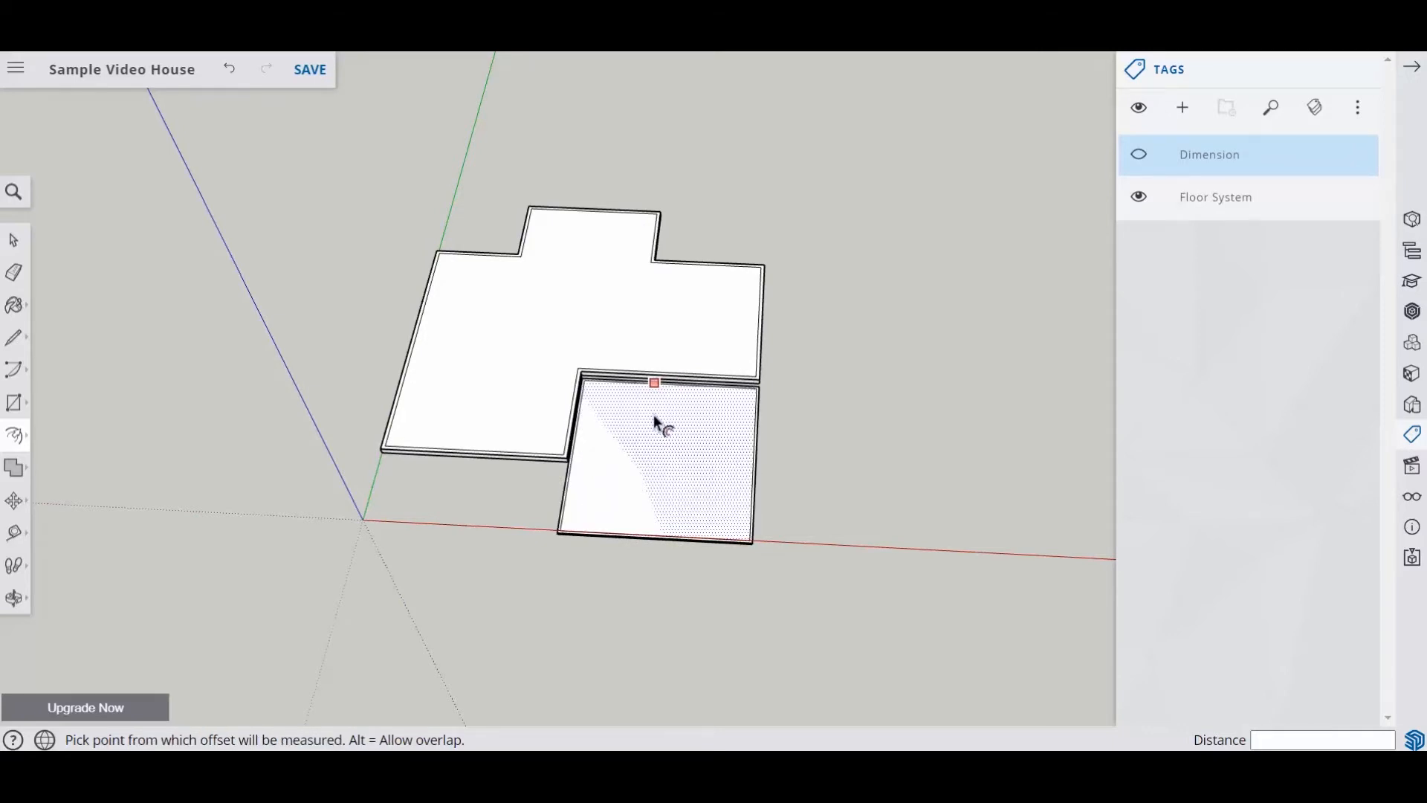
{"action": "scroll", "coordinate": [656, 424], "scroll_direction": "up", "scroll_amount": 5}
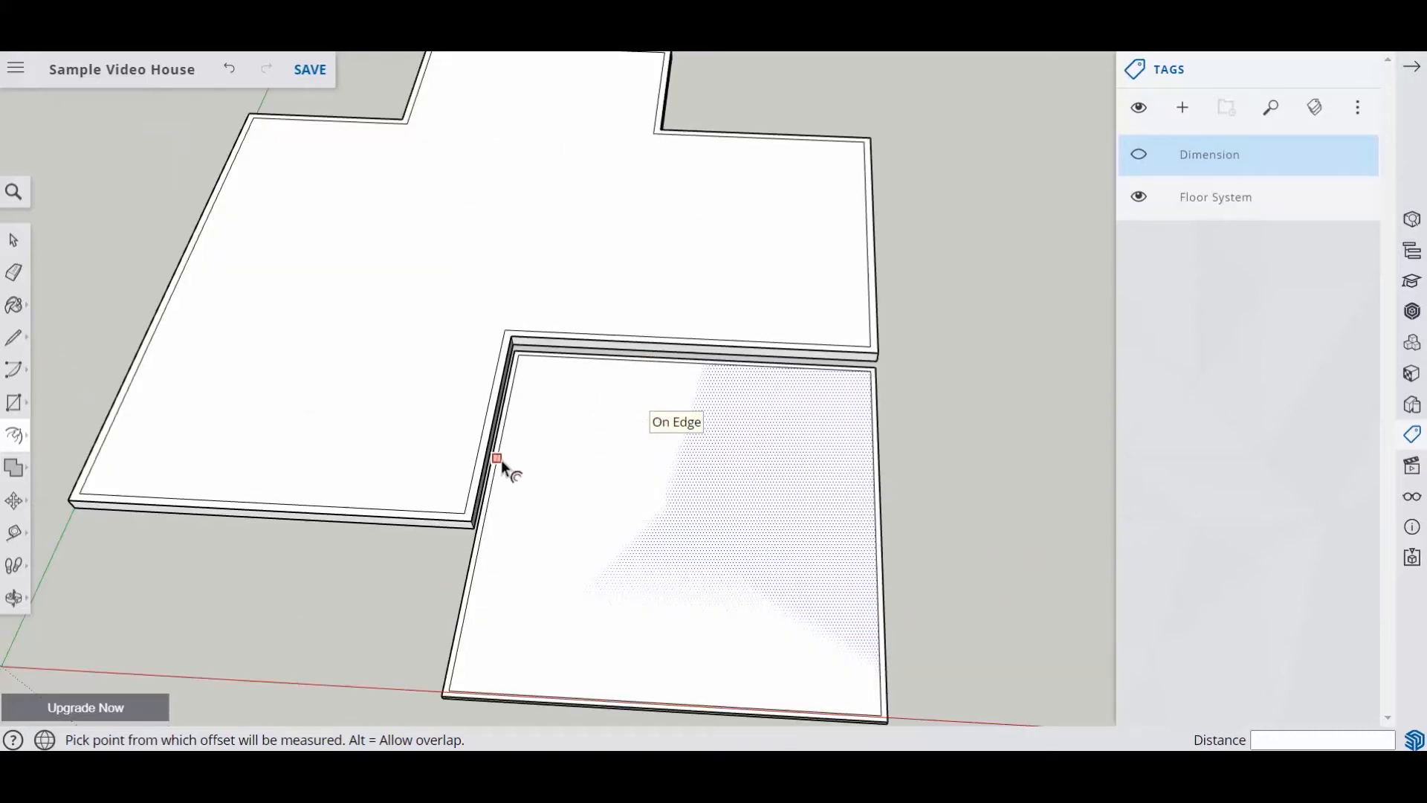
{"action": "key", "text": "space"}
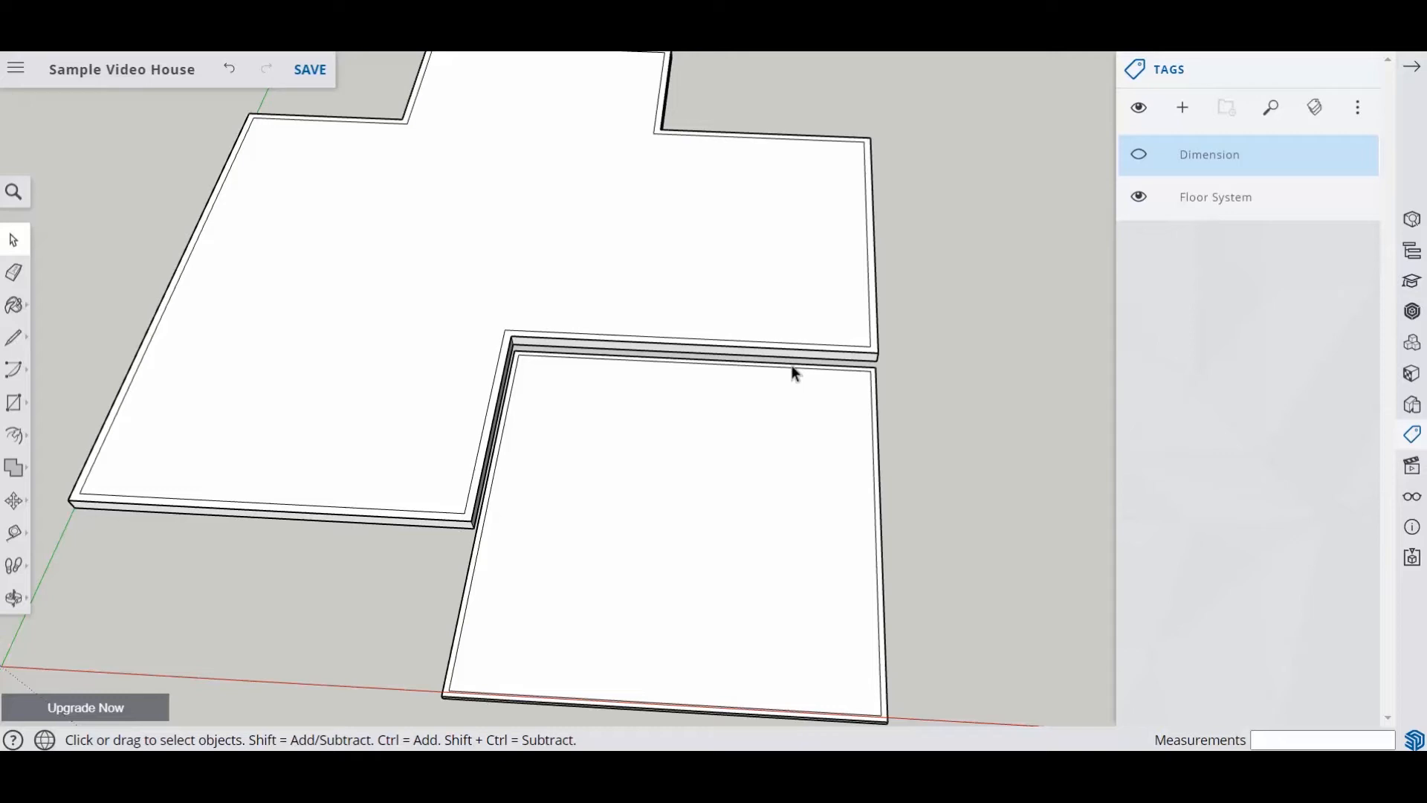
Erase the square slab's rear offset line and the main floor's offset line along the slab's side
{"action": "left_click", "coordinate": [14, 275]}
{"action": "scroll", "coordinate": [643, 372], "scroll_direction": "up", "scroll_amount": 2}
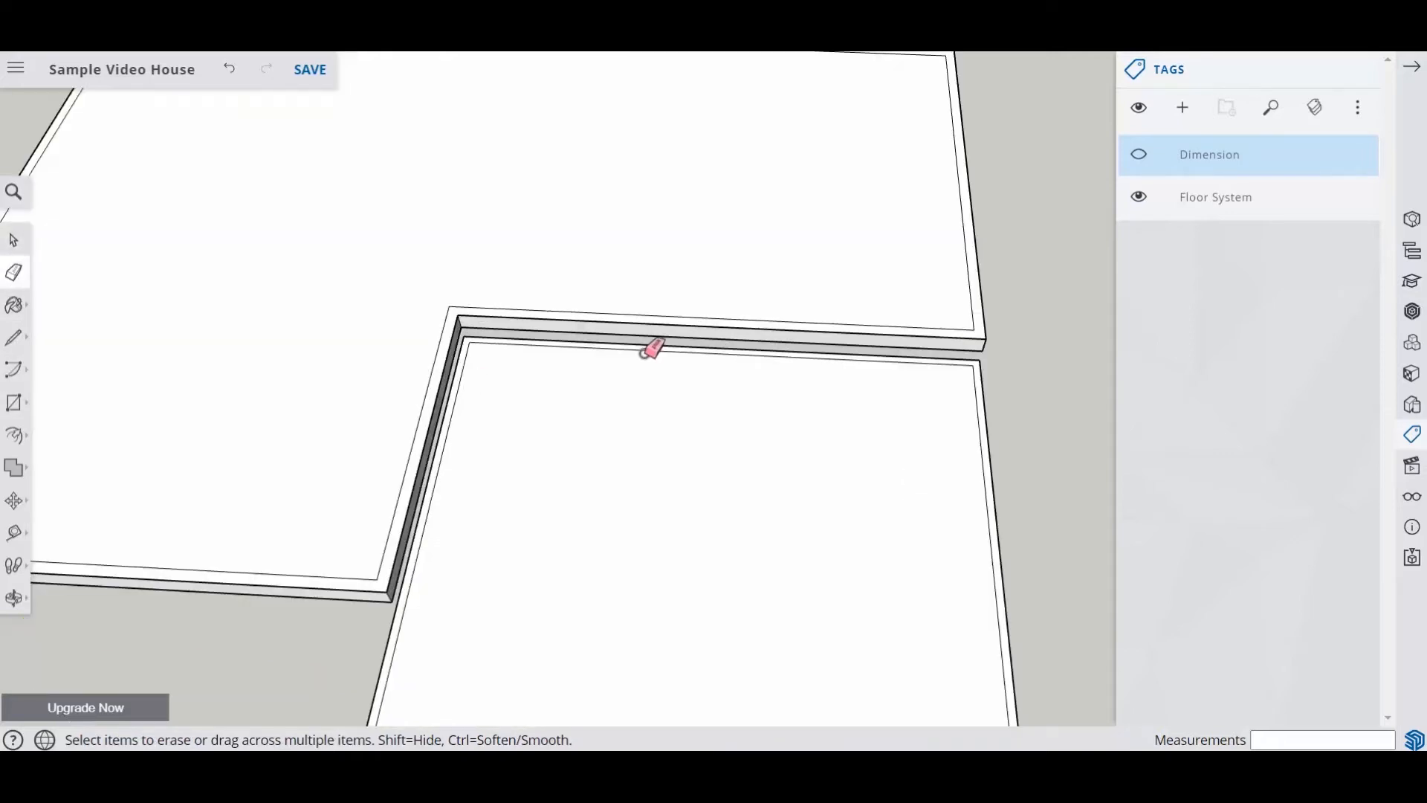
{"action": "left_click", "coordinate": [394, 518]}
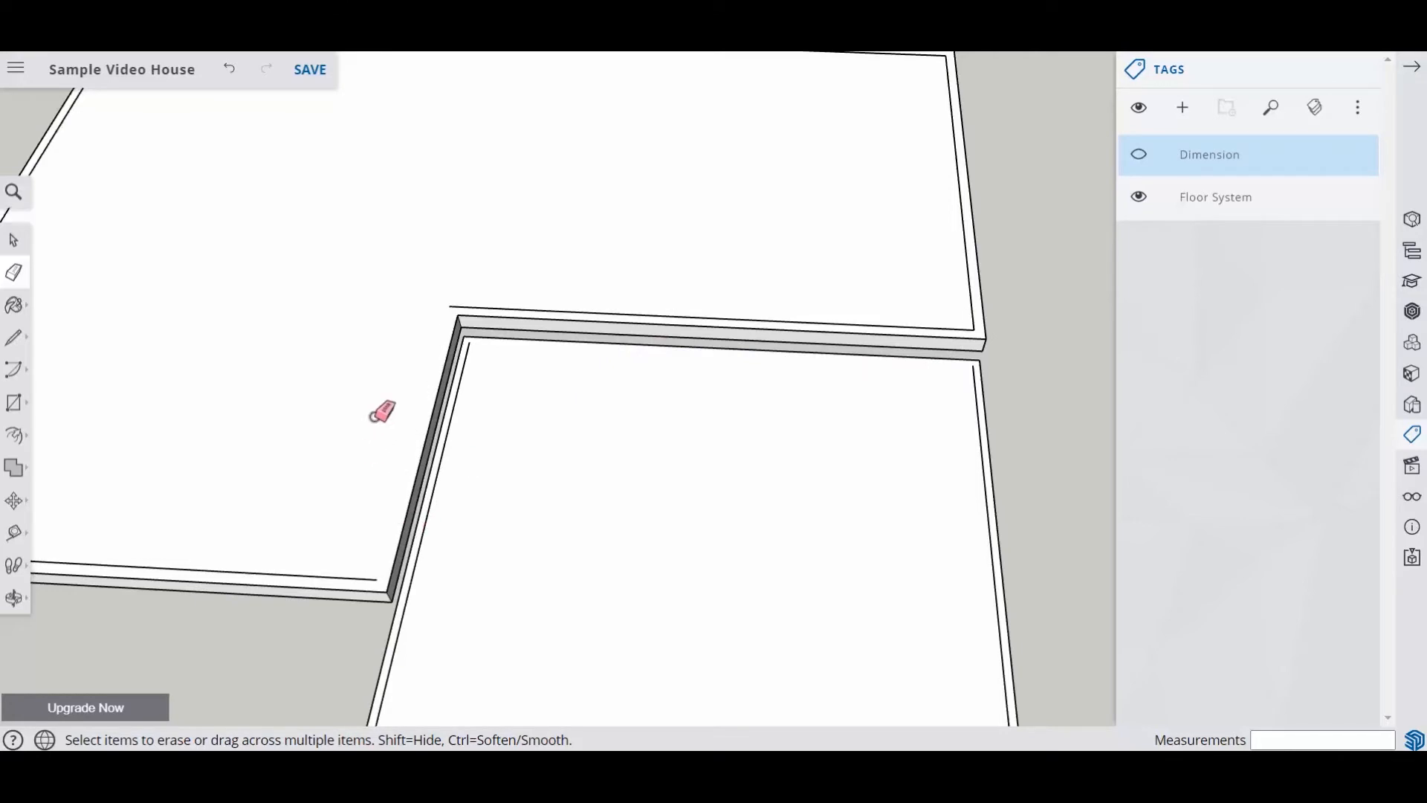
Draw a line extending the main floor's front offset line to the floor edge beside the square slab
{"action": "left_click", "coordinate": [14, 337]}
{"action": "scroll", "coordinate": [379, 576], "scroll_direction": "up", "scroll_amount": 3}
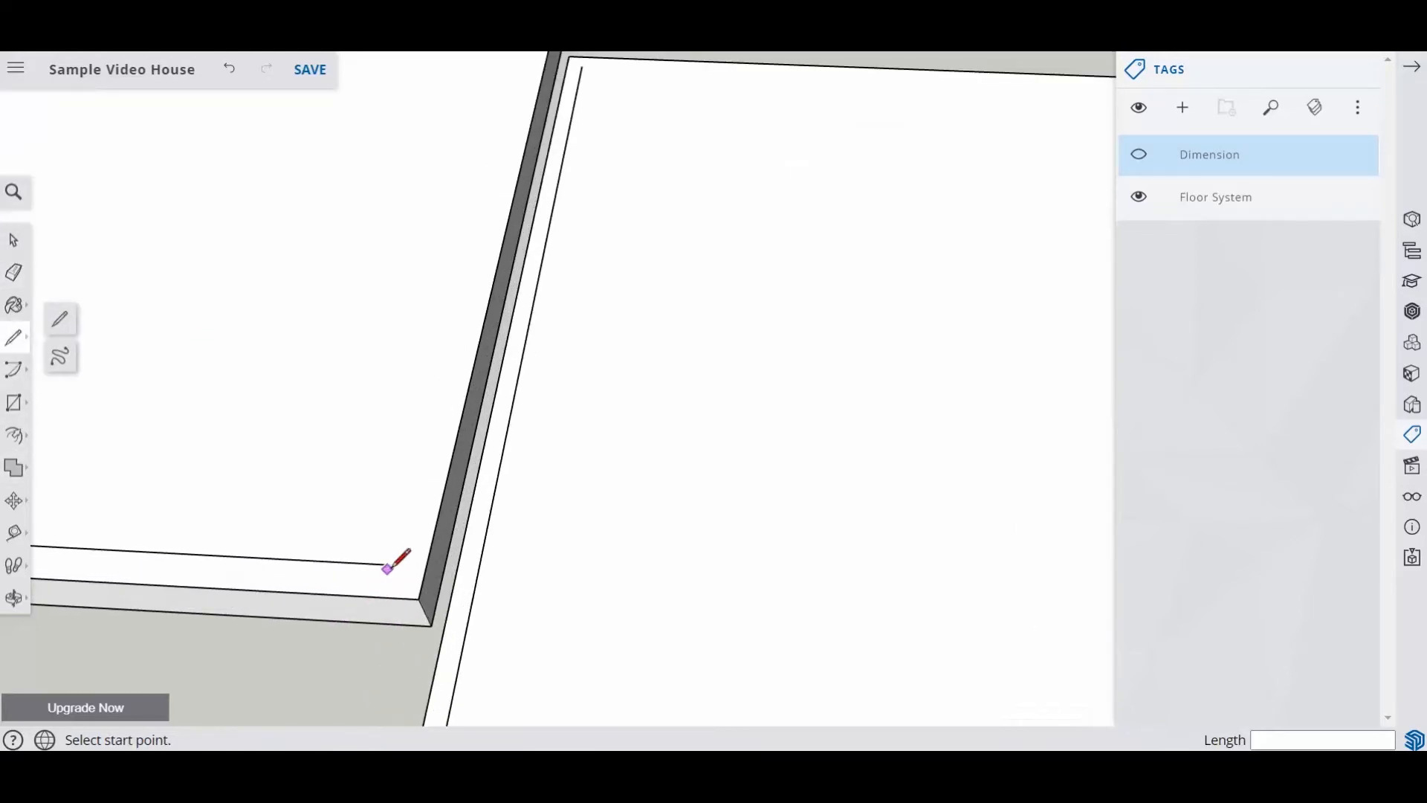
{"action": "left_click", "coordinate": [387, 569]}
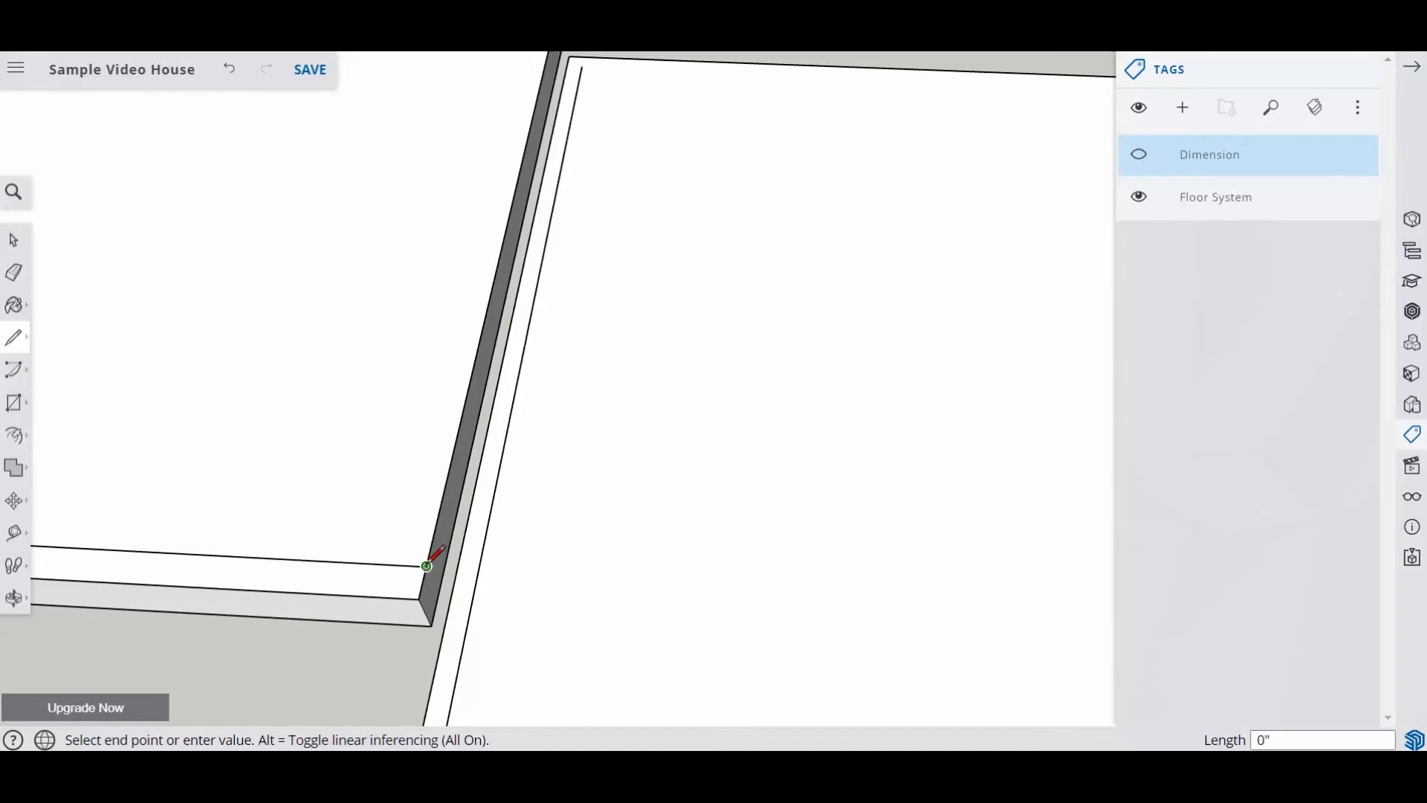
{"action": "scroll", "coordinate": [437, 554], "scroll_direction": "down", "scroll_amount": 3}
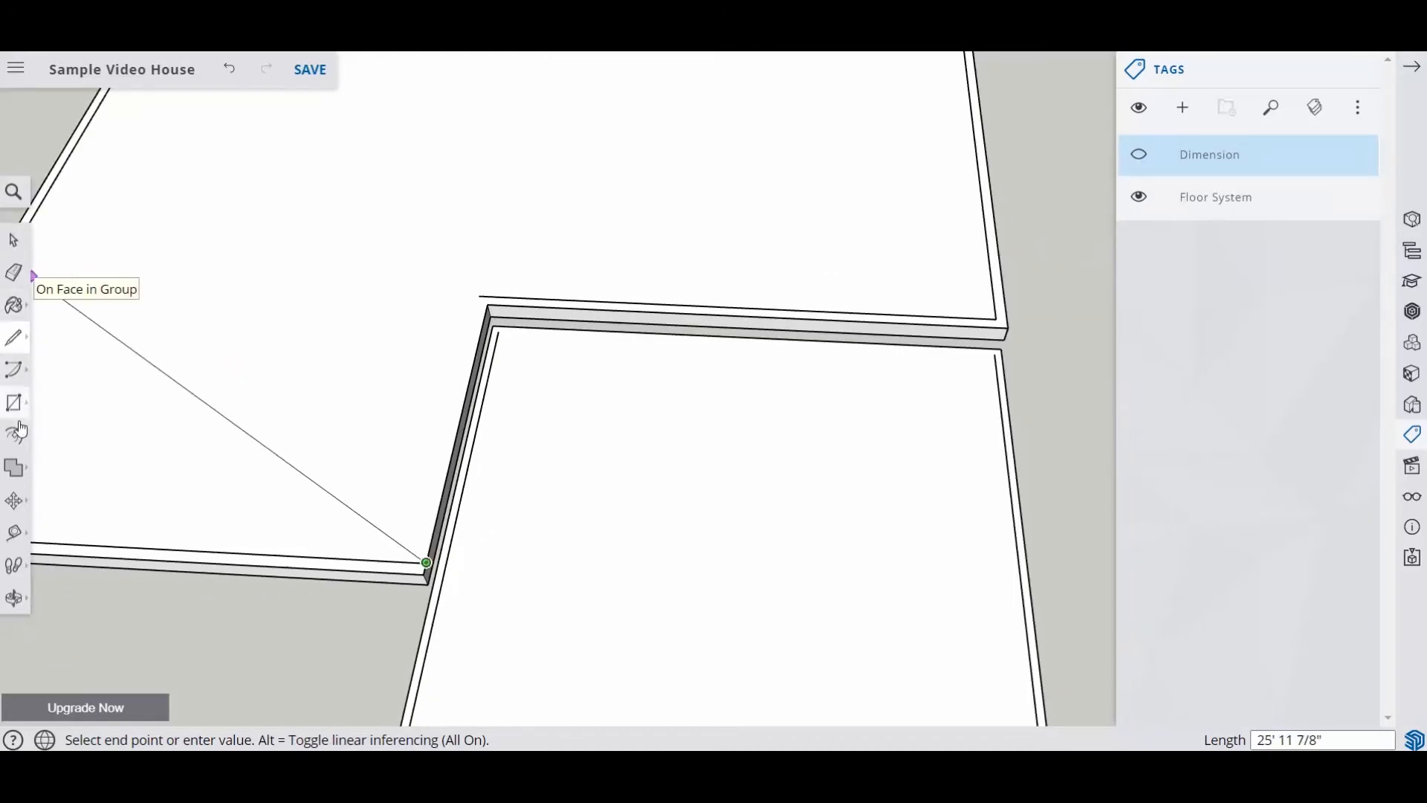
Draw short lines extending both of the square slab's side offset lines to the slab's rear edge
{"action": "left_click", "coordinate": [13, 337]}
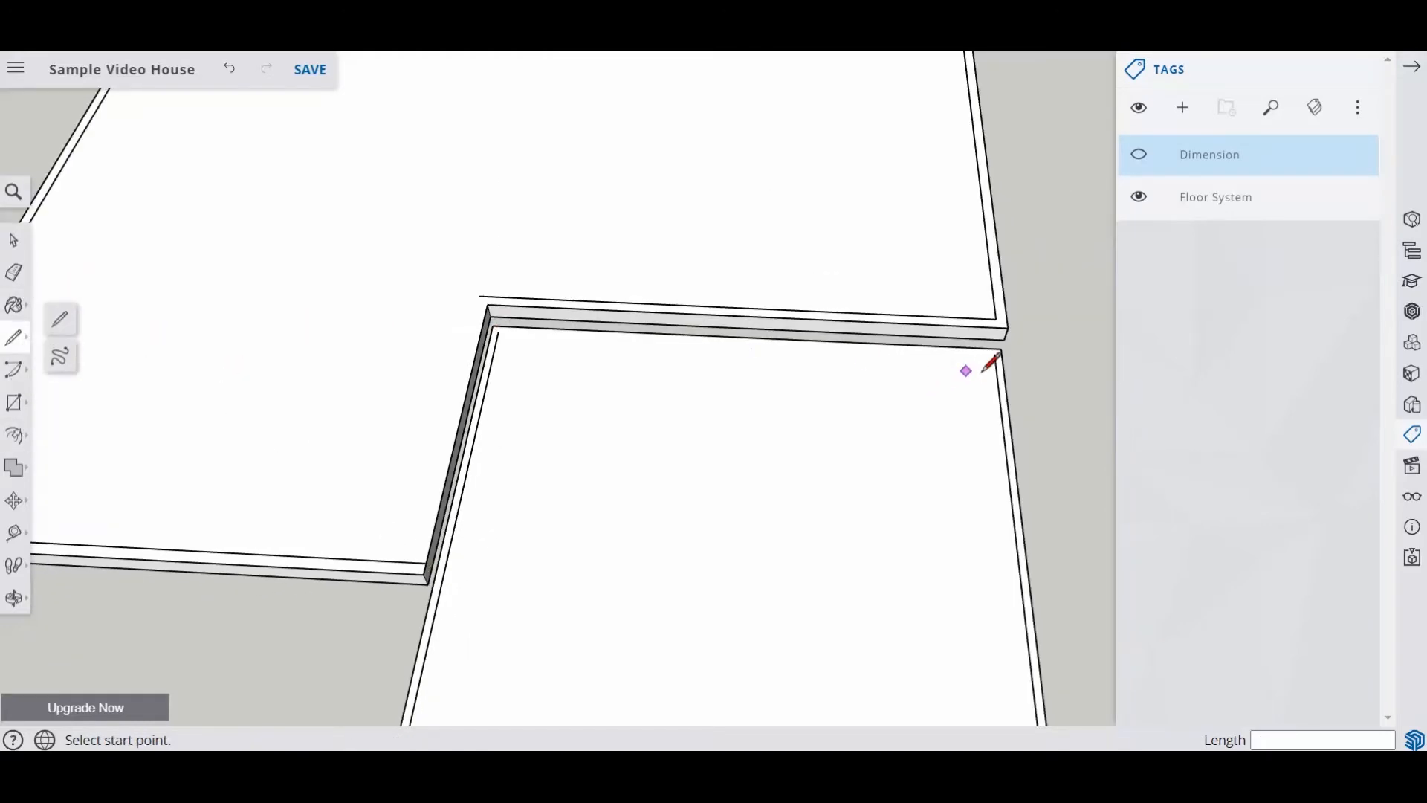
{"action": "scroll", "coordinate": [991, 363], "scroll_direction": "up", "scroll_amount": 4}
{"action": "left_click", "coordinate": [990, 343]}
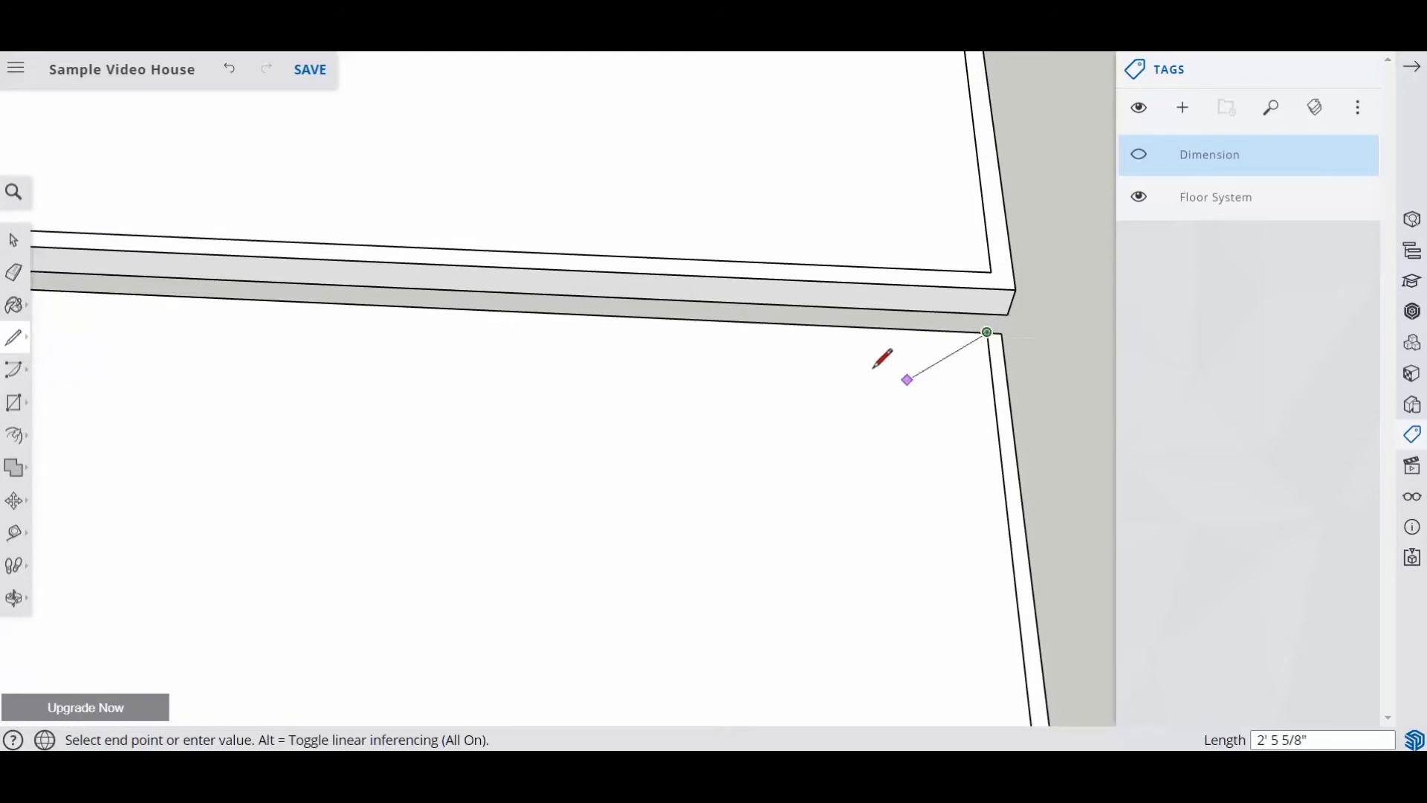
{"action": "scroll", "coordinate": [558, 329], "scroll_direction": "down", "scroll_amount": 3}
{"action": "left_click", "coordinate": [12, 339]}
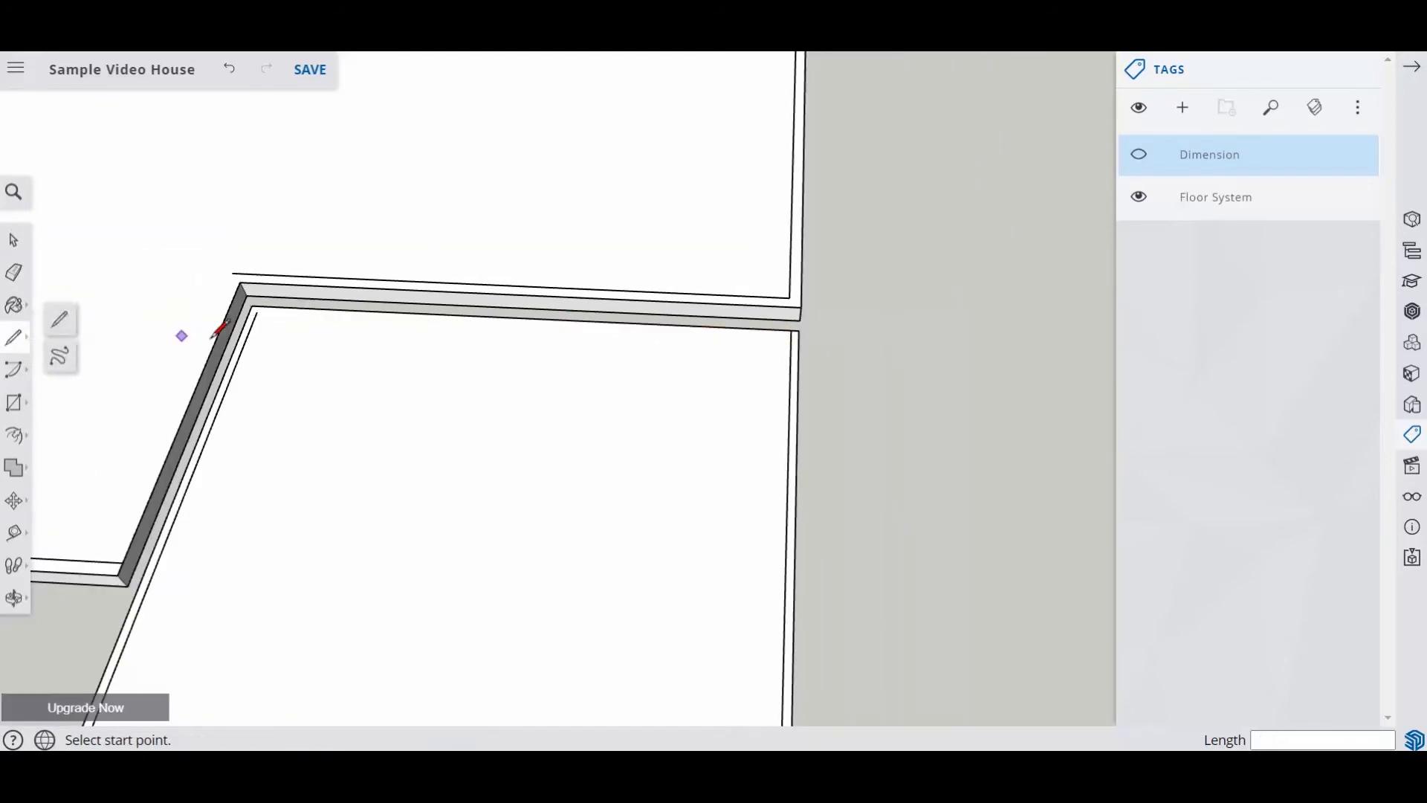
{"action": "scroll", "coordinate": [258, 328], "scroll_direction": "up", "scroll_amount": 2}
{"action": "scroll", "coordinate": [256, 324], "scroll_direction": "up", "scroll_amount": 1}
{"action": "left_click", "coordinate": [254, 293]}
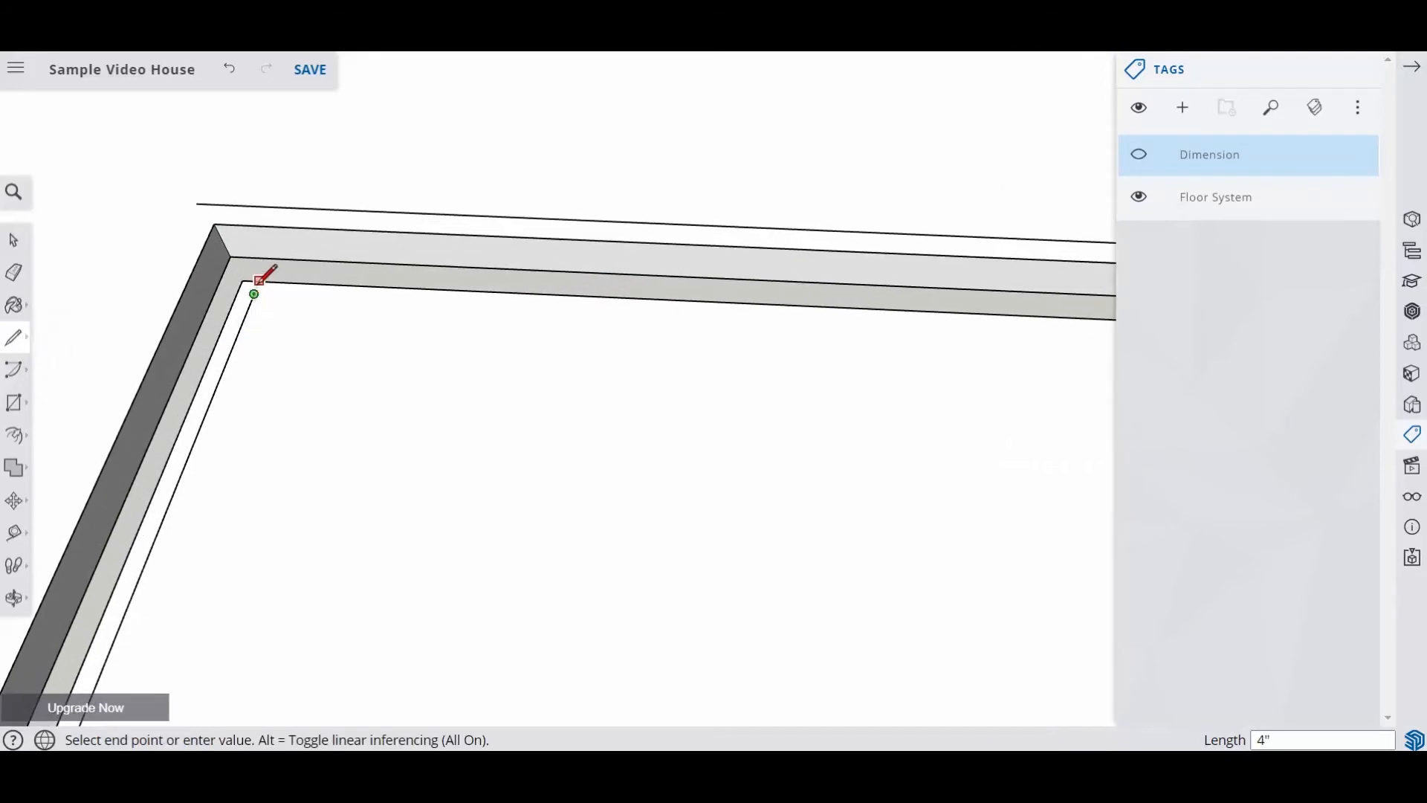
{"action": "left_click", "coordinate": [257, 281]}
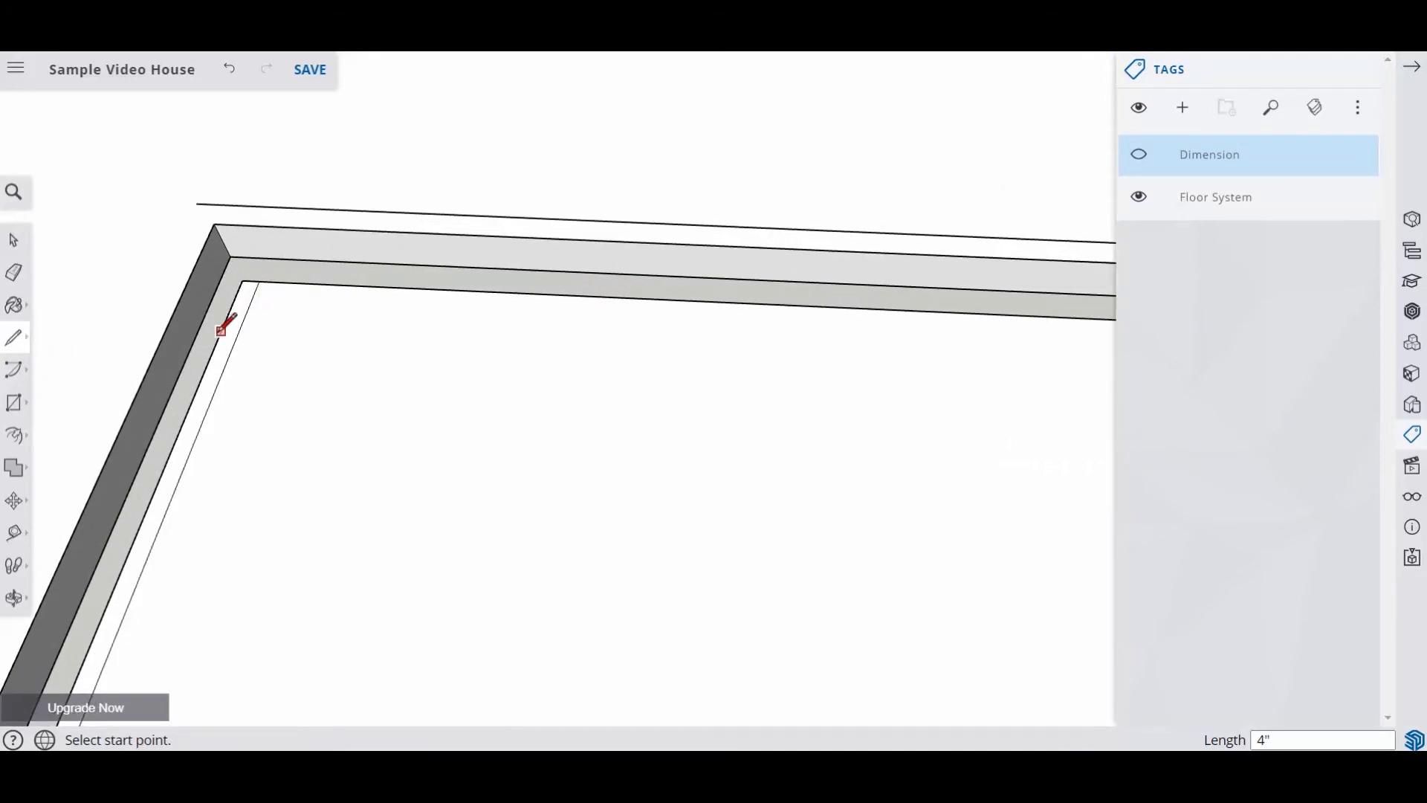
Draw a line from the main floor's inside corner to its offset line and erase the stub extending past it
{"action": "scroll", "coordinate": [270, 316], "scroll_direction": "down", "scroll_amount": 2}
{"action": "middle_click_drag", "start_coordinate": [286, 295], "coordinate": [213, 346]}
{"action": "scroll", "coordinate": [269, 359], "scroll_direction": "down", "scroll_amount": 2}
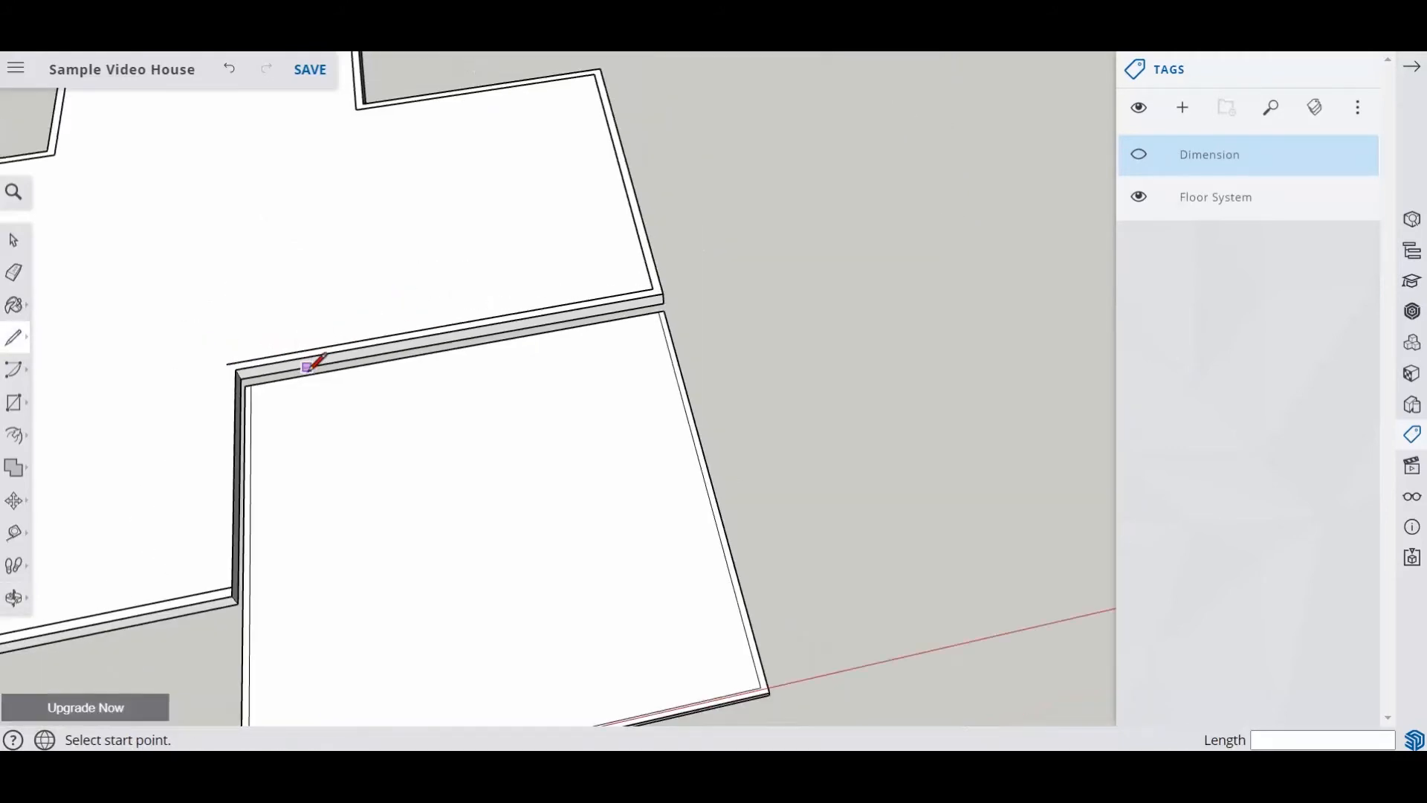
{"action": "scroll", "coordinate": [237, 369], "scroll_direction": "up", "scroll_amount": 1}
{"action": "left_click", "coordinate": [236, 366]}
{"action": "scroll", "coordinate": [236, 364], "scroll_direction": "up", "scroll_amount": 3}
{"action": "left_click", "coordinate": [236, 343]}
{"action": "left_click", "coordinate": [13, 272]}
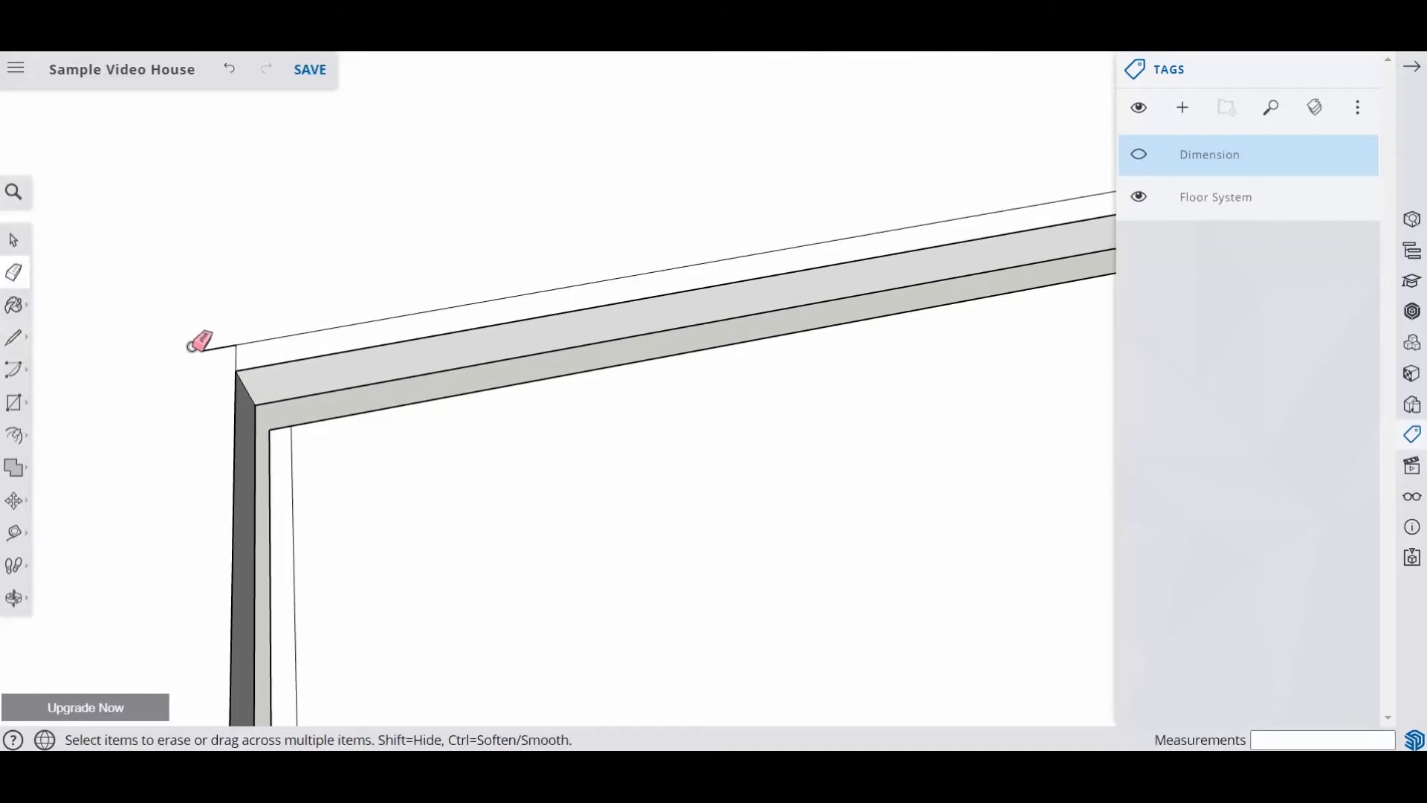
Push/Pull the main floor's exterior wall outline up 8 feet
{"action": "scroll", "coordinate": [200, 335], "scroll_direction": "down", "scroll_amount": 3}
{"action": "mouse_move", "coordinate": [238, 325]}
{"action": "middle_mouse_down"}
{"action": "mouse_move", "coordinate": [391, 414]}
{"action": "mouse_move", "coordinate": [297, 324]}
{"action": "middle_mouse_up"}
{"action": "middle_click_drag", "start_coordinate": [440, 437], "coordinate": [473, 429]}
{"action": "scroll", "coordinate": [473, 429], "scroll_direction": "down", "scroll_amount": 3}
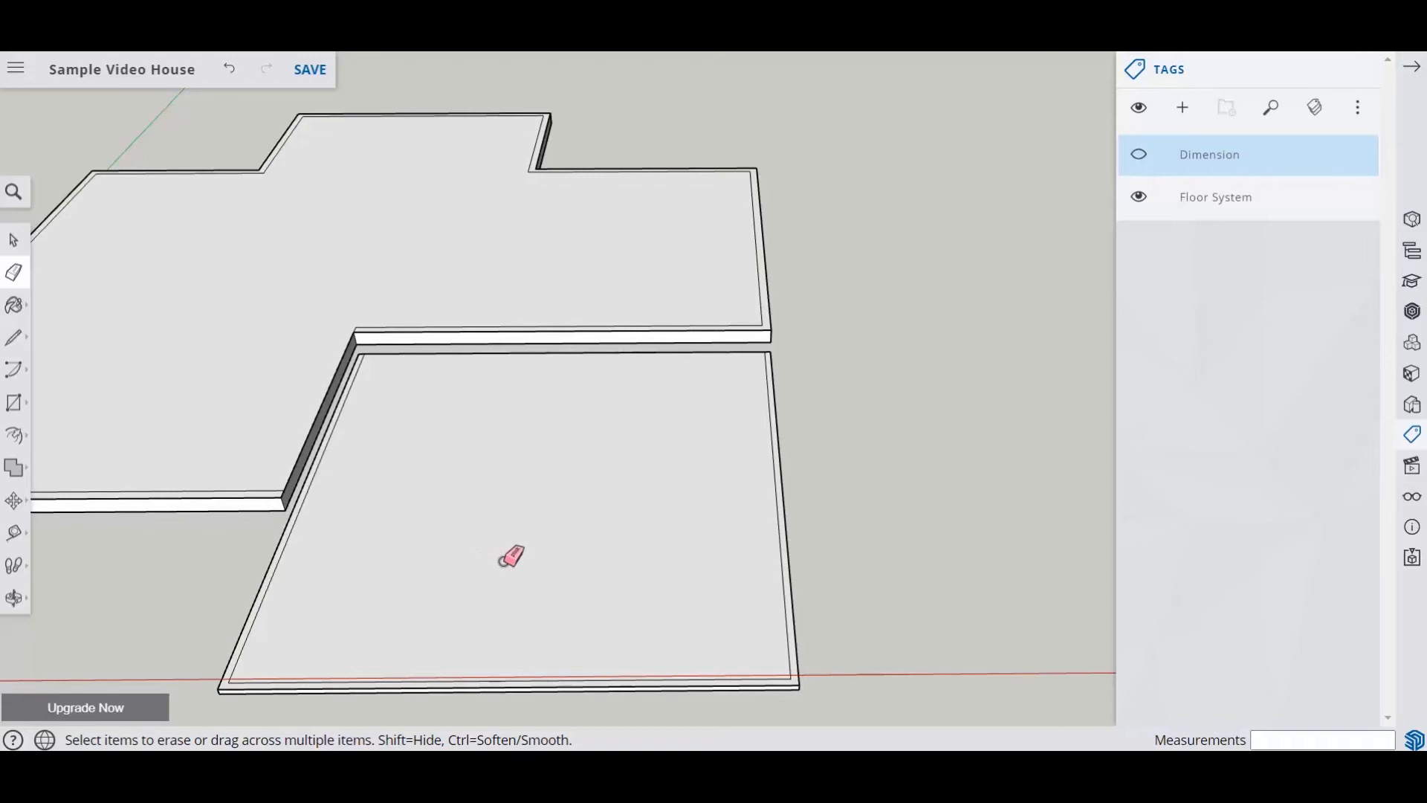
{"action": "scroll", "coordinate": [511, 557], "scroll_direction": "down", "scroll_amount": 3}
{"action": "scroll", "coordinate": [637, 315], "scroll_direction": "down", "scroll_amount": 3}
{"action": "scroll", "coordinate": [238, 229], "scroll_direction": "up", "scroll_amount": 2}
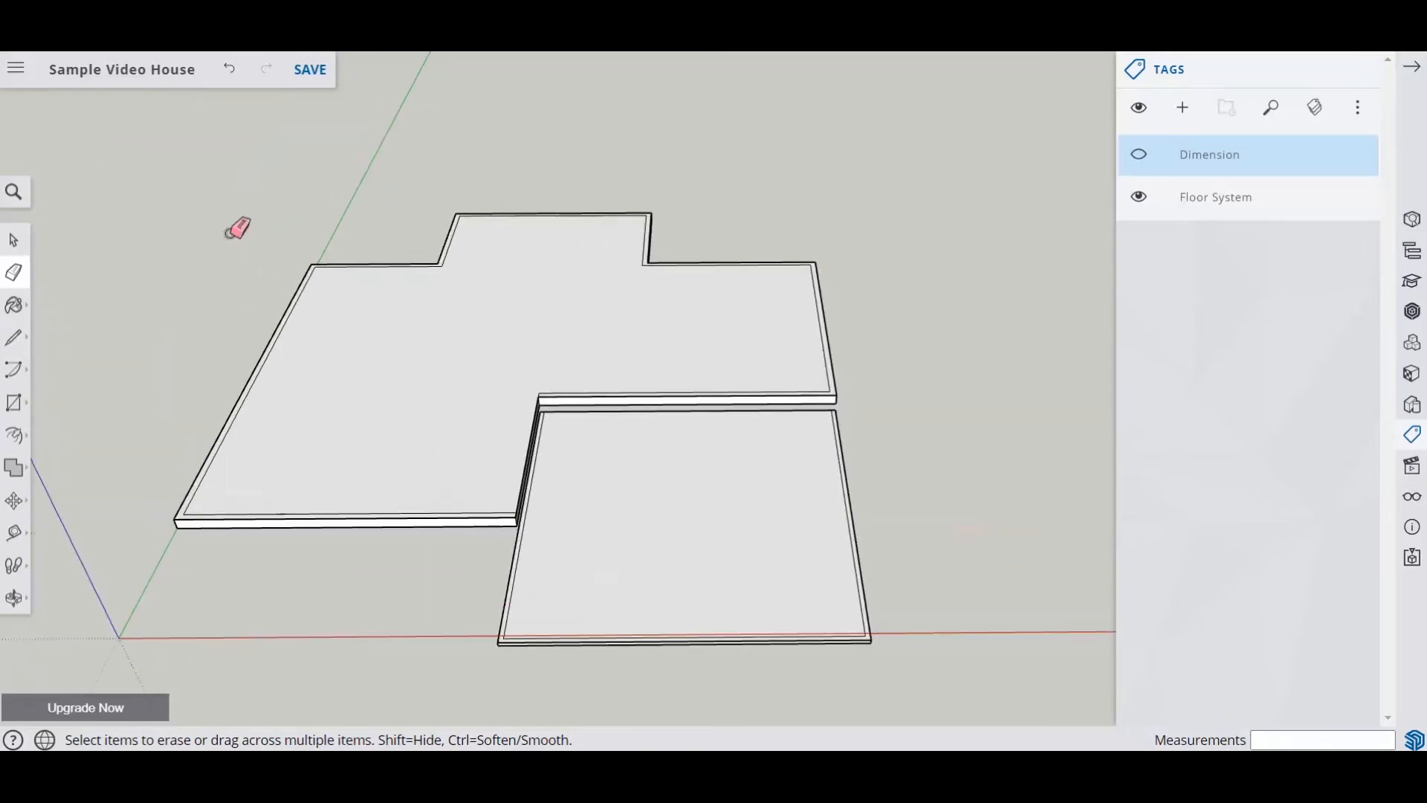
{"action": "left_click", "coordinate": [18, 442]}
{"action": "left_click", "coordinate": [58, 402]}
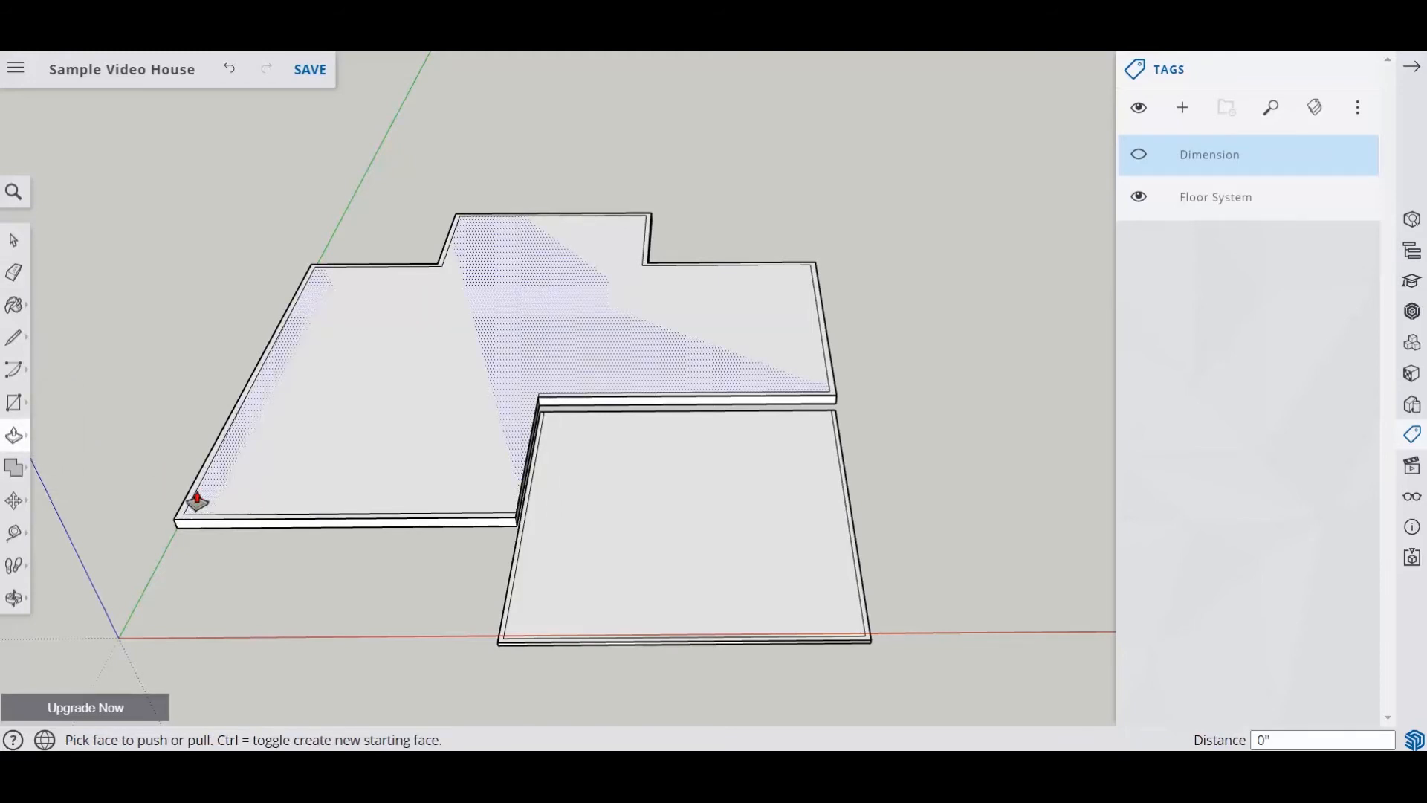
{"action": "left_click_drag", "start_coordinate": [191, 500], "coordinate": [174, 467]}
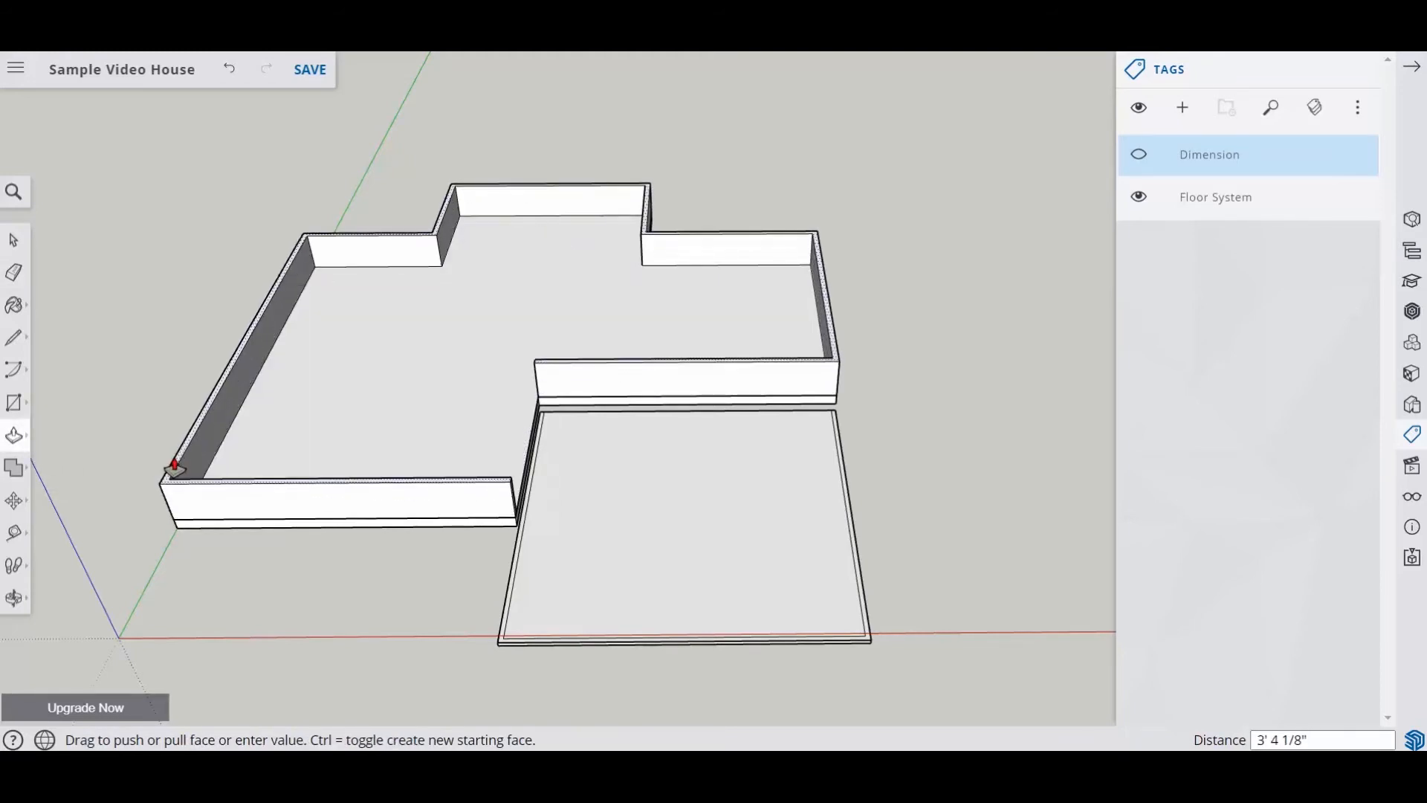
{"action": "type", "text": "8'"}
{"action": "key", "text": "Return"}
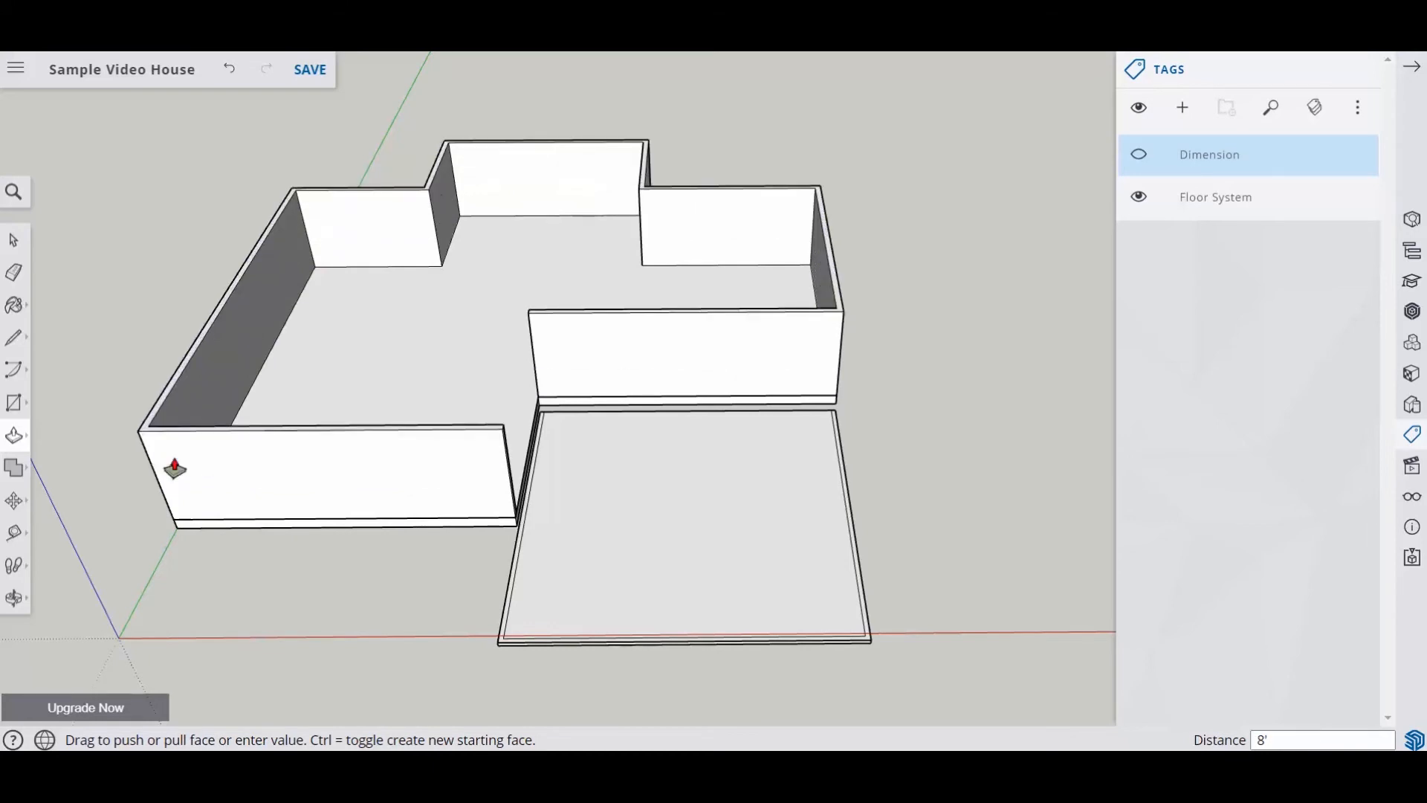
Push/Pull the square slab's wall outline up to the top of the main floor walls
{"action": "left_click", "coordinate": [518, 557]}
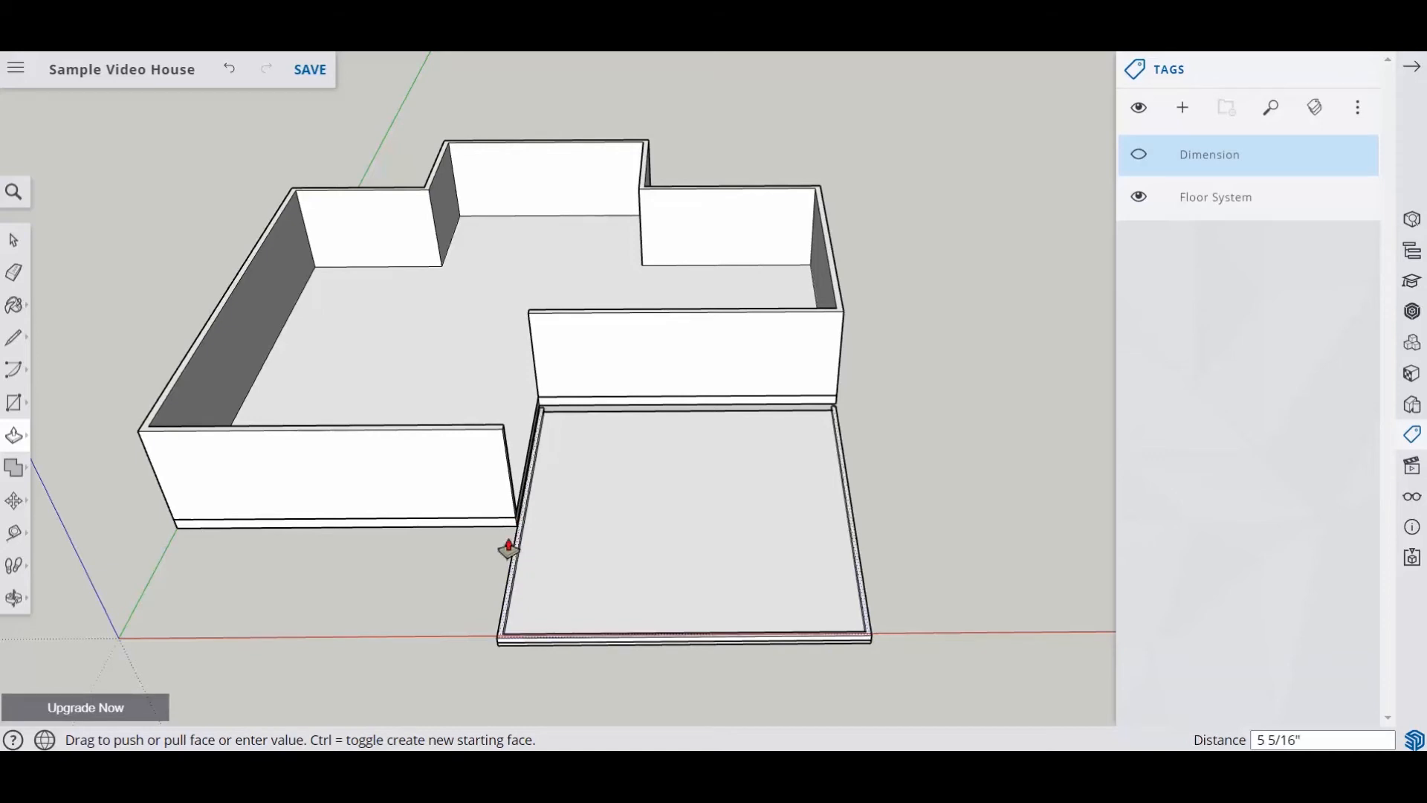
{"action": "left_click", "coordinate": [418, 435]}
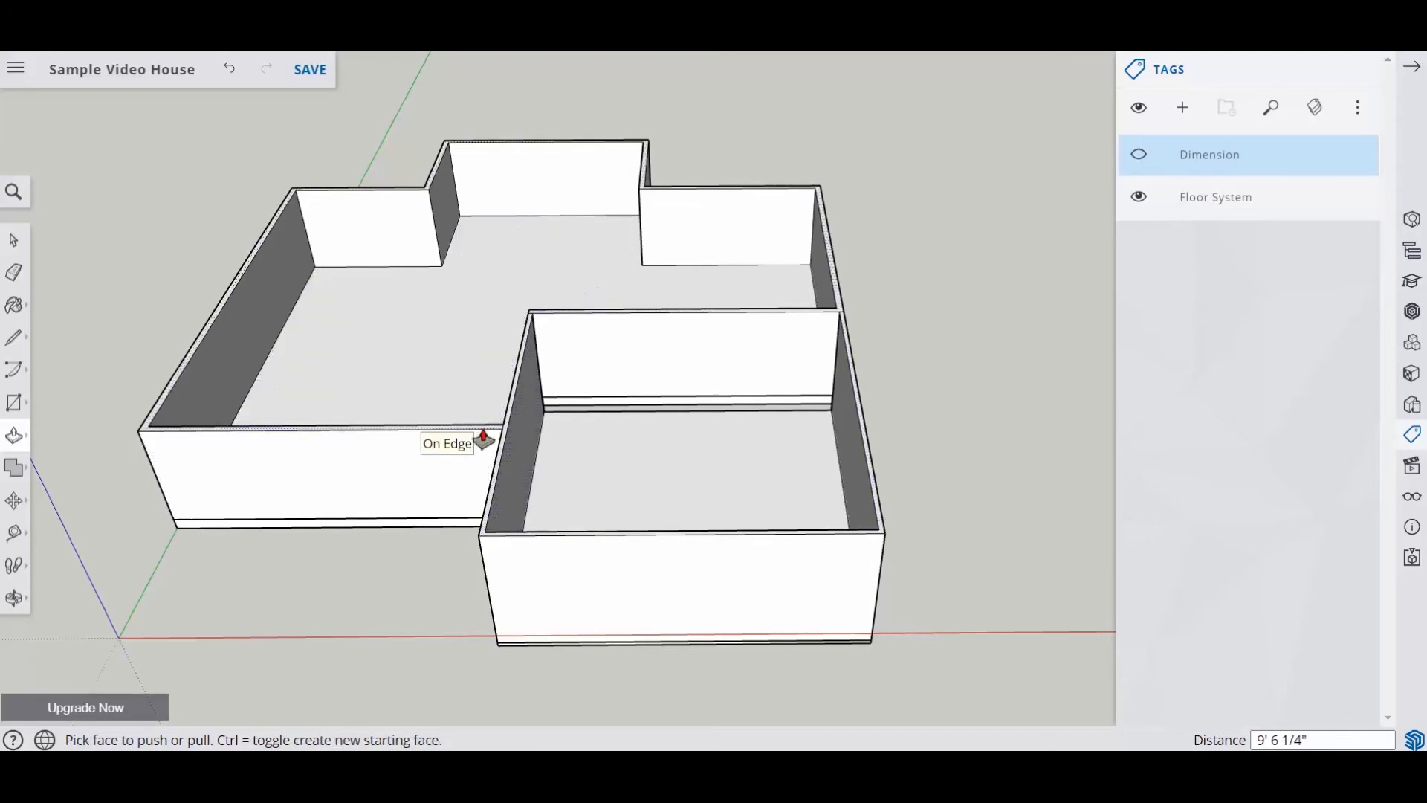
Erase the seam lines across the wall tops where the main floor walls meet the square slab's walls
{"action": "scroll", "coordinate": [494, 445], "scroll_direction": "up", "scroll_amount": 3}
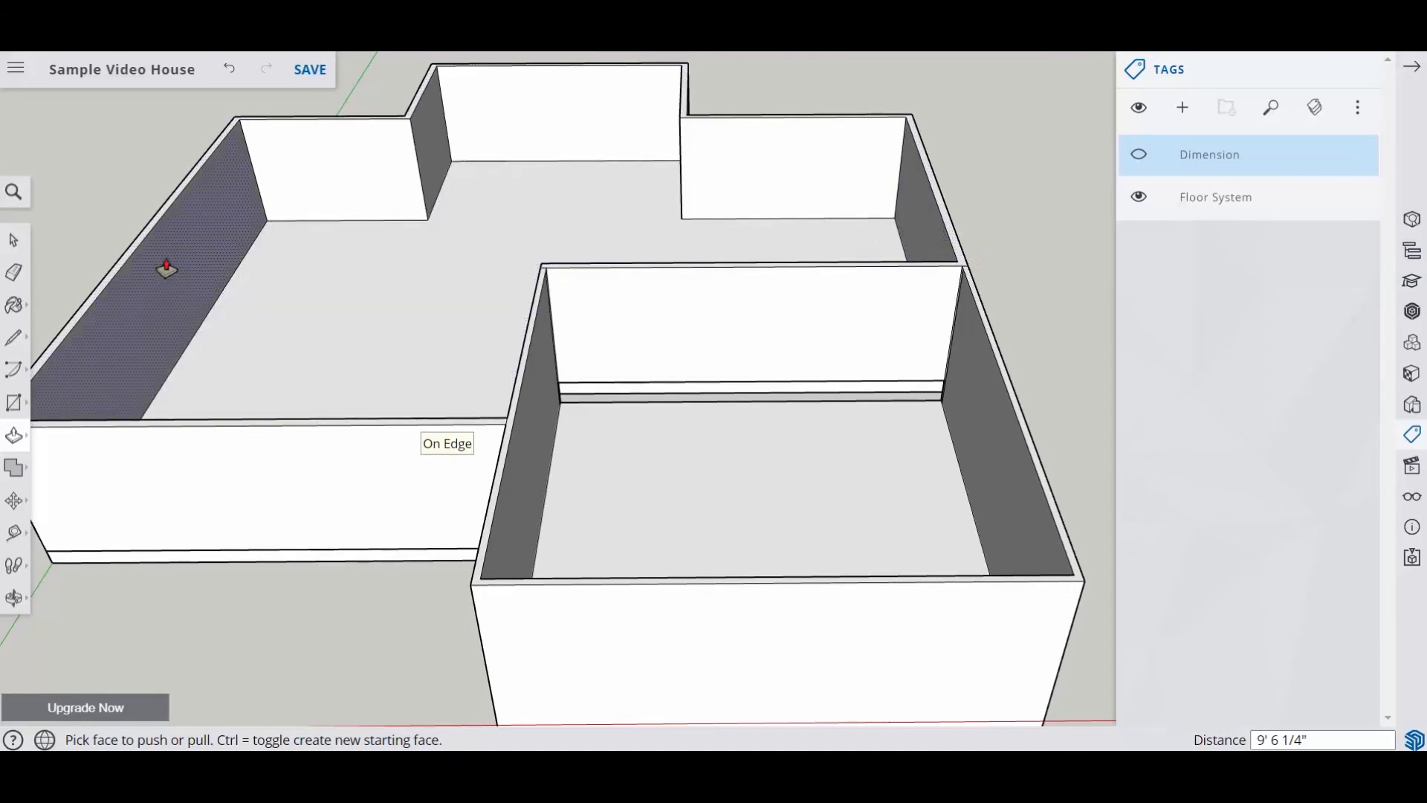
{"action": "left_click", "coordinate": [14, 274]}
{"action": "scroll", "coordinate": [503, 417], "scroll_direction": "up", "scroll_amount": 4}
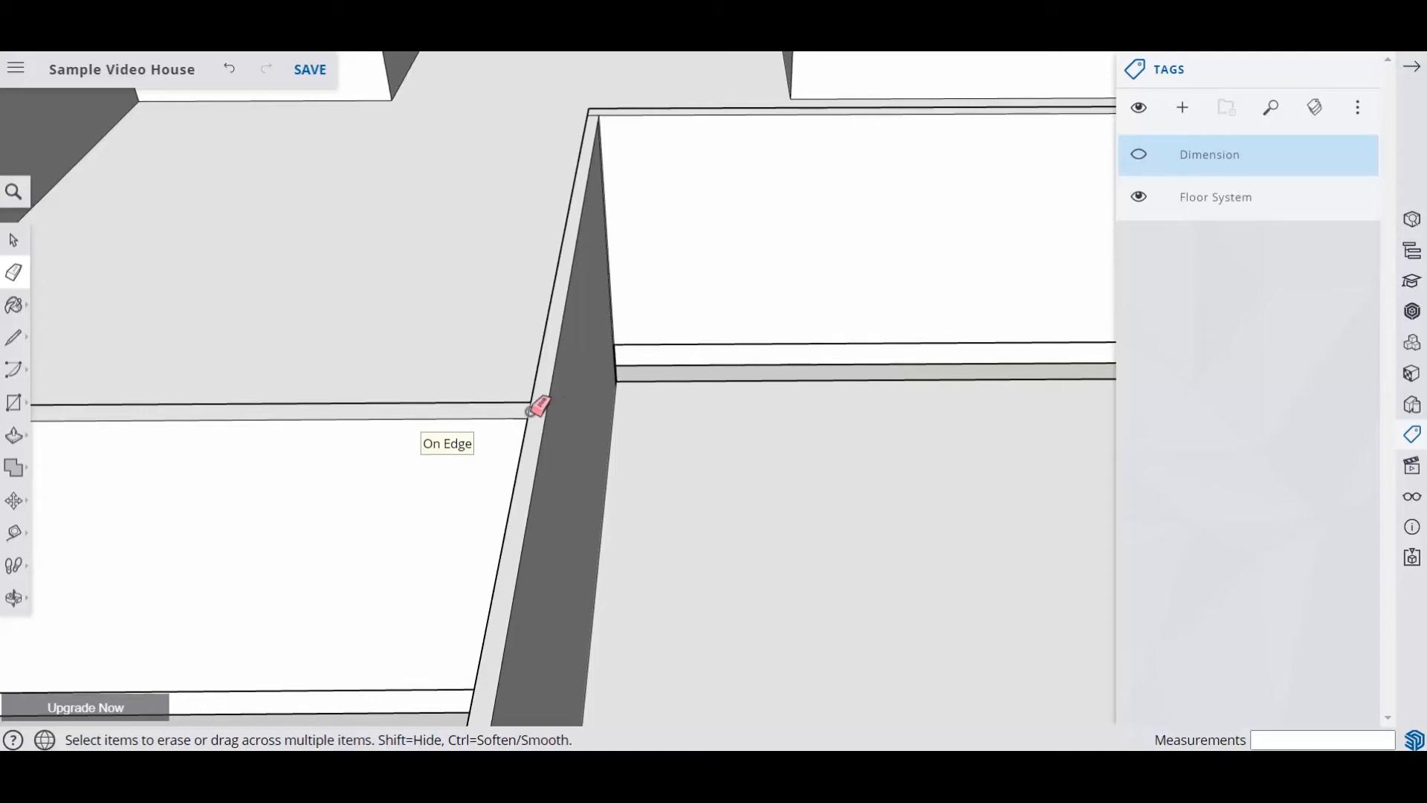
{"action": "scroll", "coordinate": [554, 386], "scroll_direction": "down", "scroll_amount": 3}
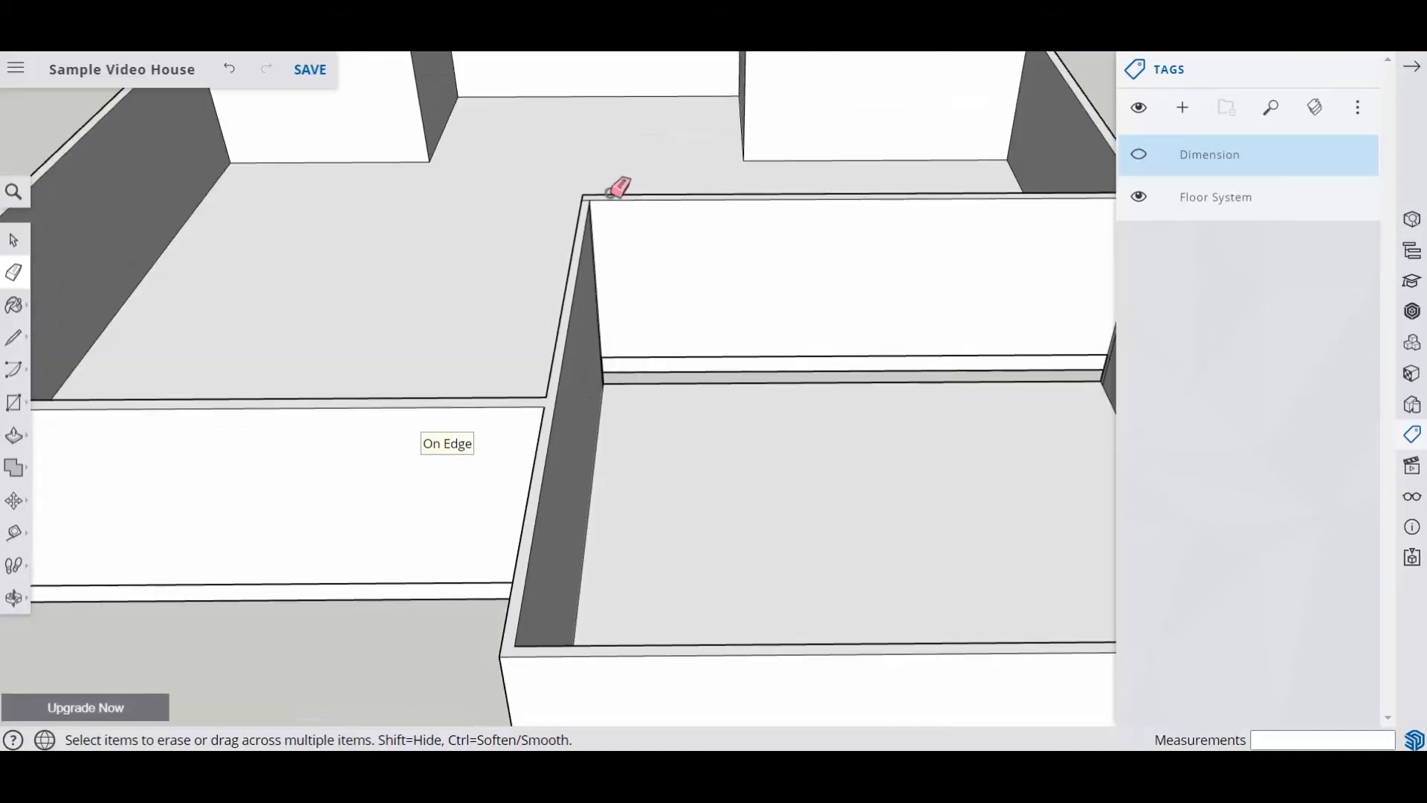
{"action": "scroll", "coordinate": [601, 175], "scroll_direction": "up", "scroll_amount": 4}
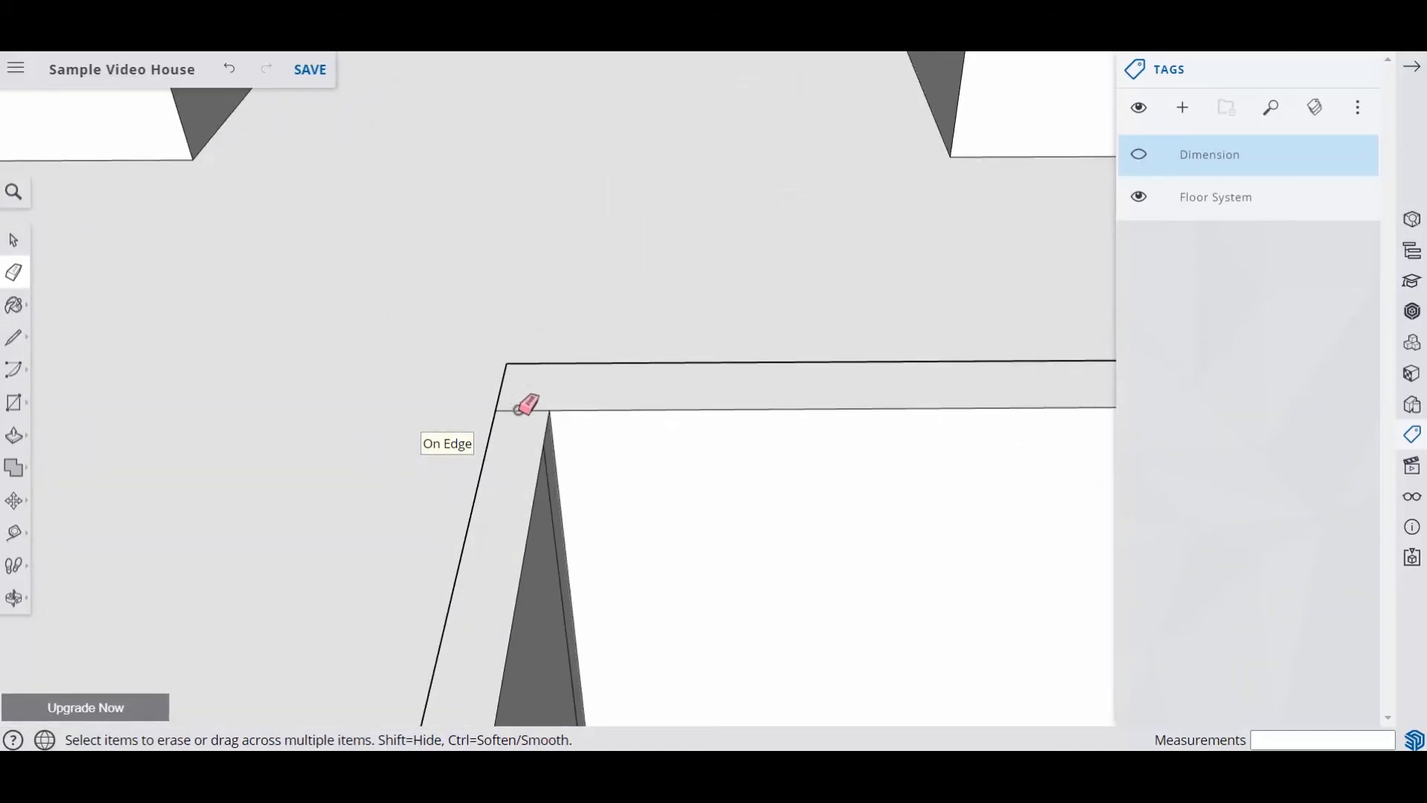
{"action": "scroll", "coordinate": [426, 367], "scroll_direction": "down", "scroll_amount": 5}
{"action": "scroll", "coordinate": [781, 366], "scroll_direction": "up", "scroll_amount": 4}
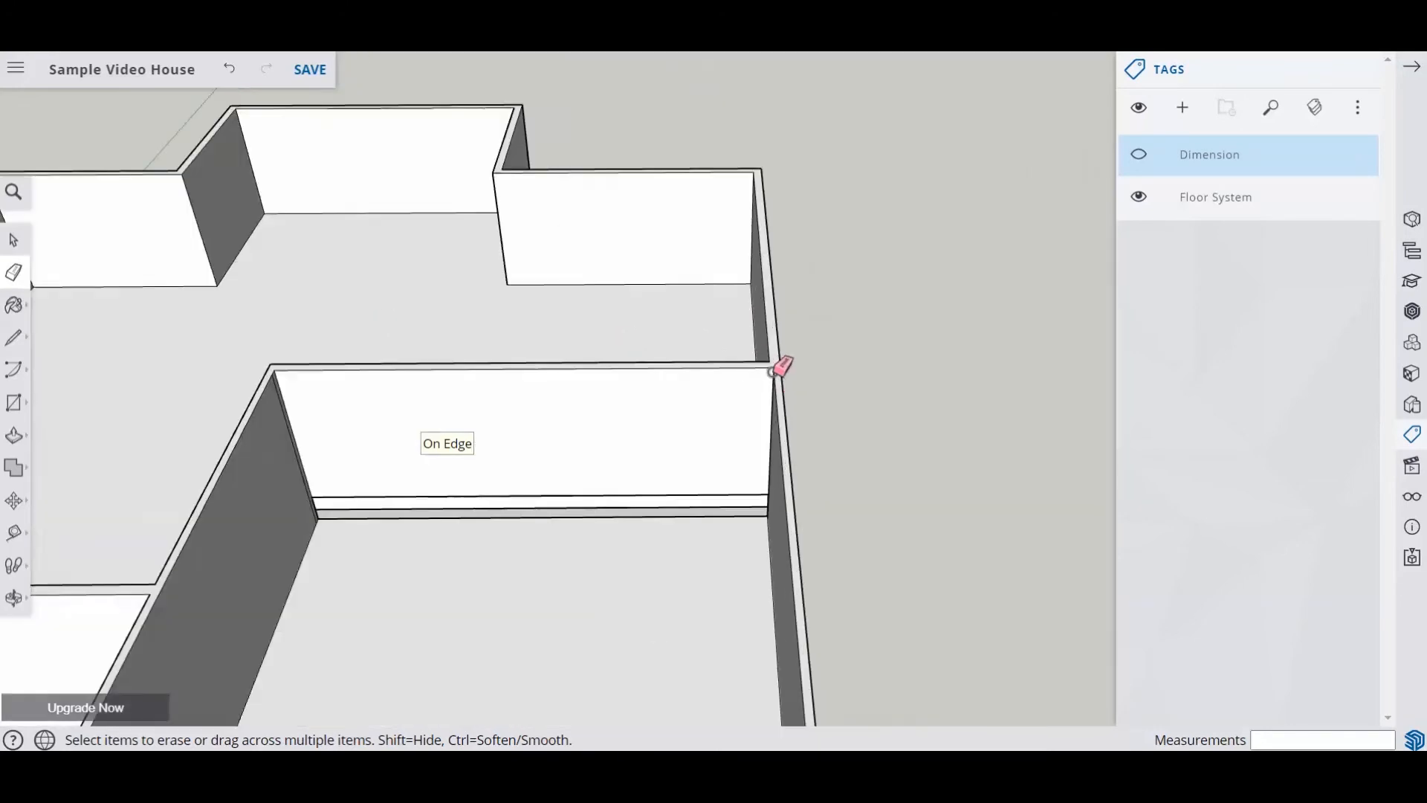
{"action": "scroll", "coordinate": [780, 366], "scroll_direction": "up", "scroll_amount": 3}
{"action": "scroll", "coordinate": [773, 372], "scroll_direction": "down", "scroll_amount": 5}
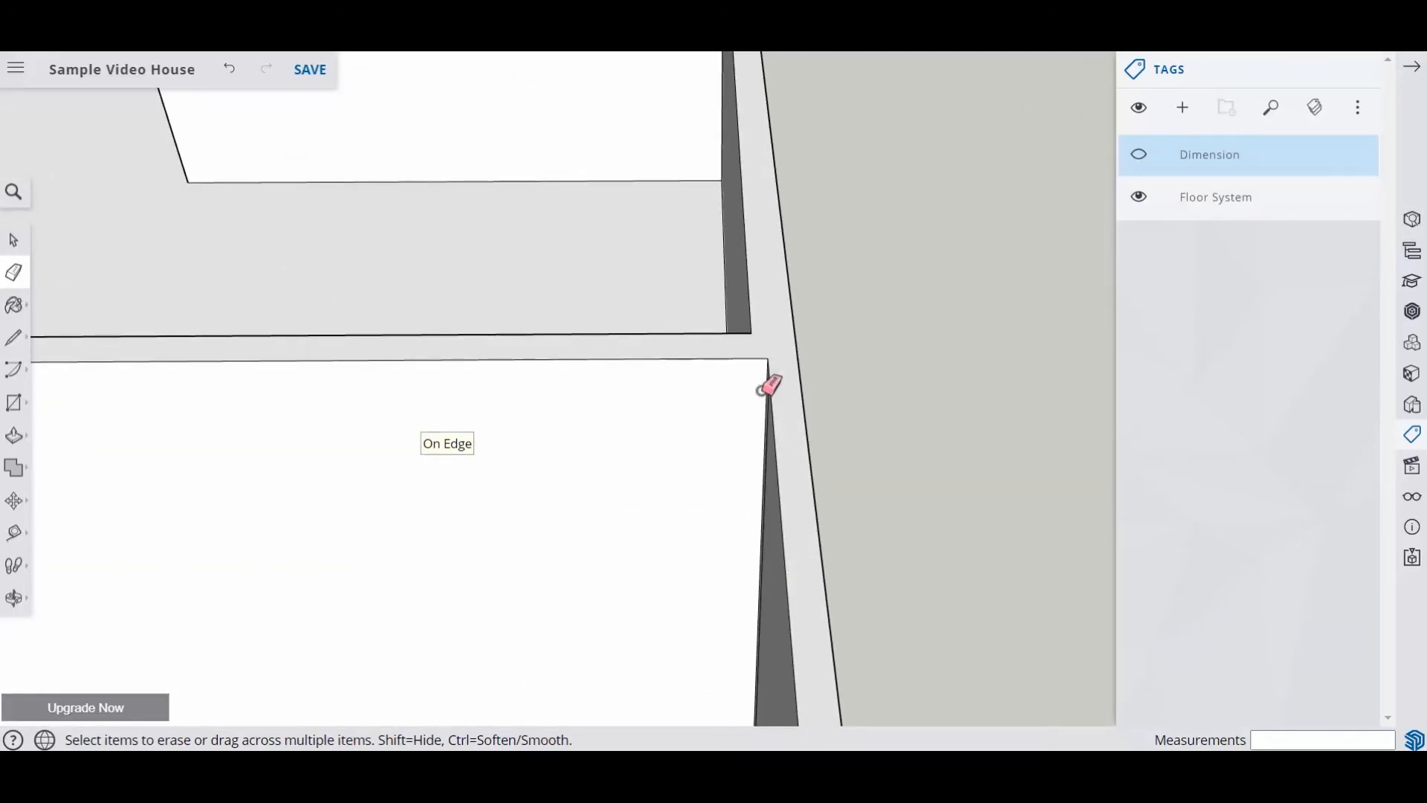
Erase the leftover vertical seam lines on the wall faces beside the corners where the two wall sections join
{"action": "mouse_move", "coordinate": [551, 462]}
{"action": "middle_mouse_down"}
{"action": "mouse_move", "coordinate": [331, 453]}
{"action": "mouse_move", "coordinate": [360, 389]}
{"action": "middle_mouse_up"}
{"action": "scroll", "coordinate": [355, 360], "scroll_direction": "up", "scroll_amount": 3}
{"action": "scroll", "coordinate": [356, 347], "scroll_direction": "down", "scroll_amount": 5}
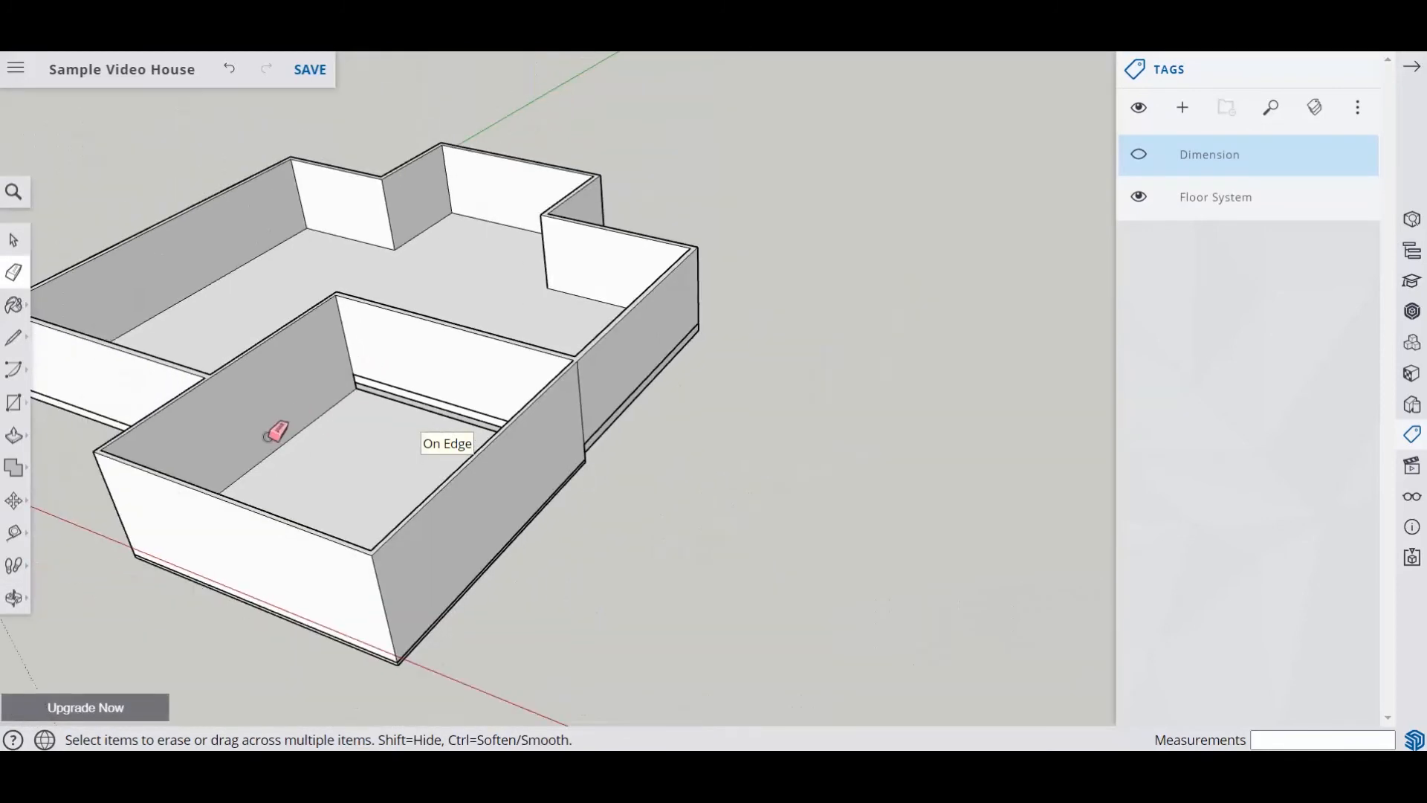
{"action": "mouse_move", "coordinate": [278, 431]}
{"action": "middle_mouse_down"}
{"action": "mouse_move", "coordinate": [491, 441]}
{"action": "mouse_move", "coordinate": [755, 424]}
{"action": "middle_mouse_up"}
{"action": "scroll", "coordinate": [754, 431], "scroll_direction": "up", "scroll_amount": 3}
{"action": "left_click", "coordinate": [759, 430]}
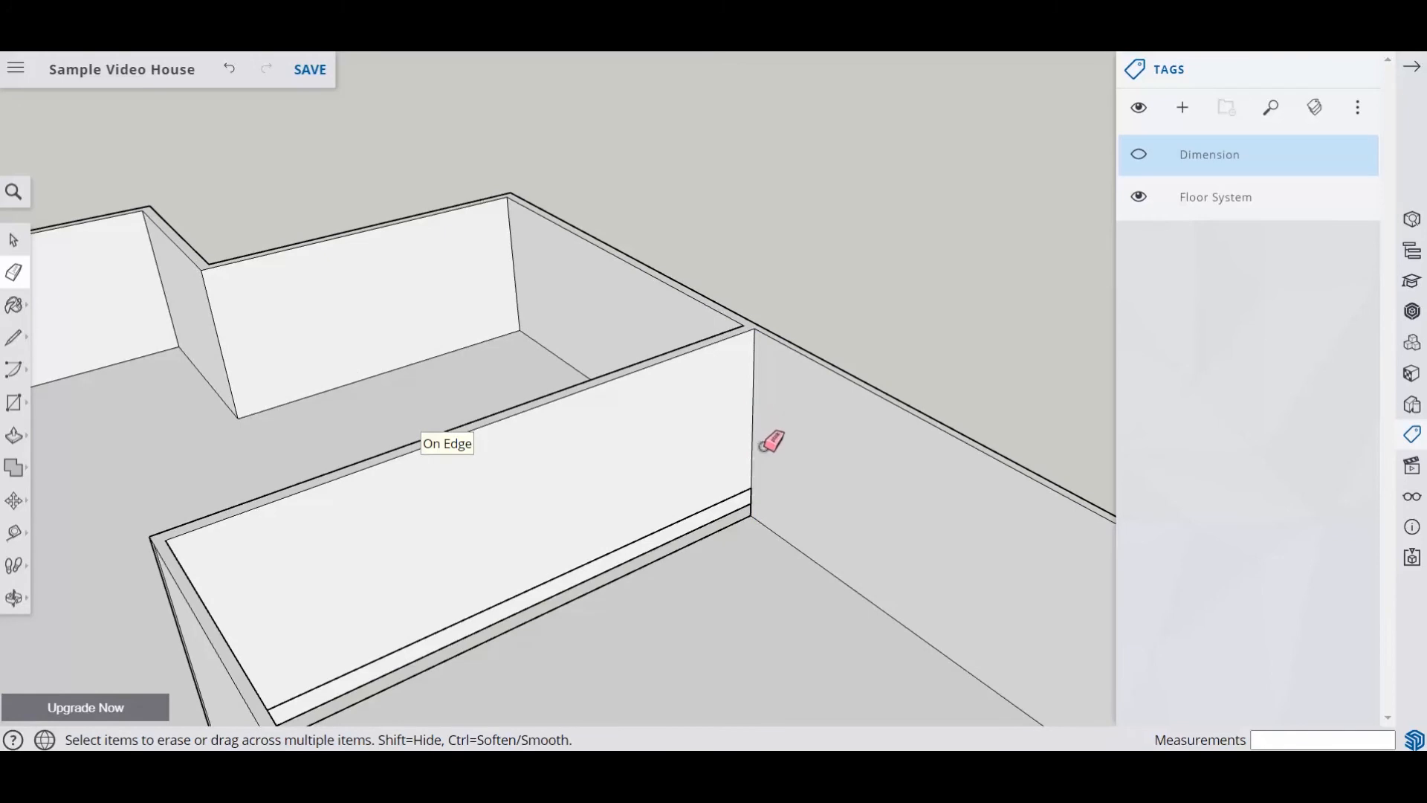
{"action": "mouse_move", "coordinate": [760, 457]}
{"action": "middle_mouse_down"}
{"action": "mouse_move", "coordinate": [634, 469]}
{"action": "mouse_move", "coordinate": [935, 391]}
{"action": "mouse_move", "coordinate": [892, 398]}
{"action": "mouse_move", "coordinate": [876, 461]}
{"action": "middle_mouse_up"}
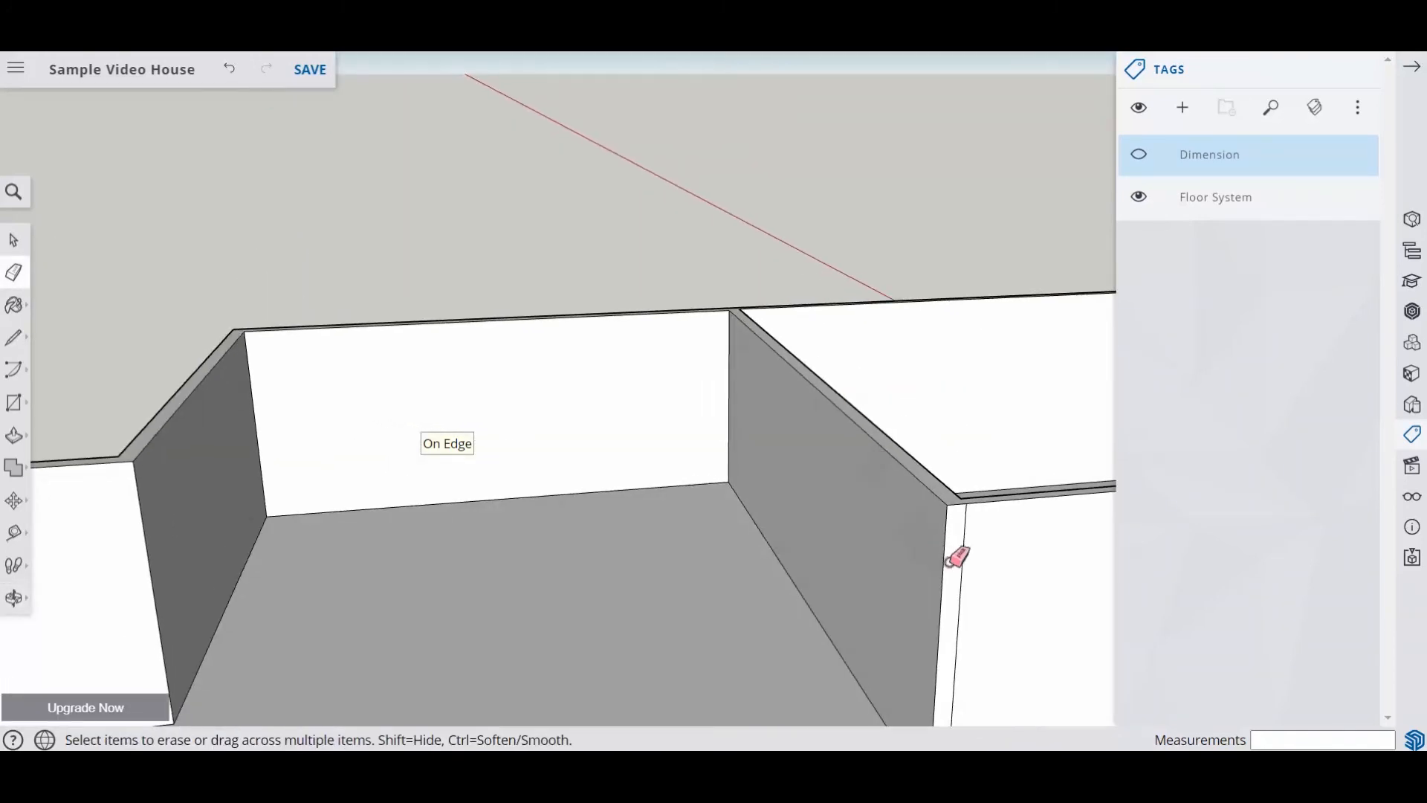
{"action": "mouse_move", "coordinate": [964, 536]}
{"action": "middle_mouse_down"}
{"action": "mouse_move", "coordinate": [943, 497]}
{"action": "mouse_move", "coordinate": [118, 488]}
{"action": "mouse_move", "coordinate": [211, 471]}
{"action": "mouse_move", "coordinate": [22, 493]}
{"action": "mouse_move", "coordinate": [356, 451]}
{"action": "mouse_move", "coordinate": [121, 471]}
{"action": "mouse_move", "coordinate": [726, 434]}
{"action": "mouse_move", "coordinate": [359, 449]}
{"action": "mouse_move", "coordinate": [768, 520]}
{"action": "mouse_move", "coordinate": [538, 478]}
{"action": "mouse_move", "coordinate": [582, 498]}
{"action": "mouse_move", "coordinate": [513, 366]}
{"action": "middle_mouse_up"}
{"action": "mouse_move", "coordinate": [660, 510]}
{"action": "middle_mouse_down"}
{"action": "mouse_move", "coordinate": [529, 587]}
{"action": "mouse_move", "coordinate": [503, 526]}
{"action": "middle_mouse_up"}
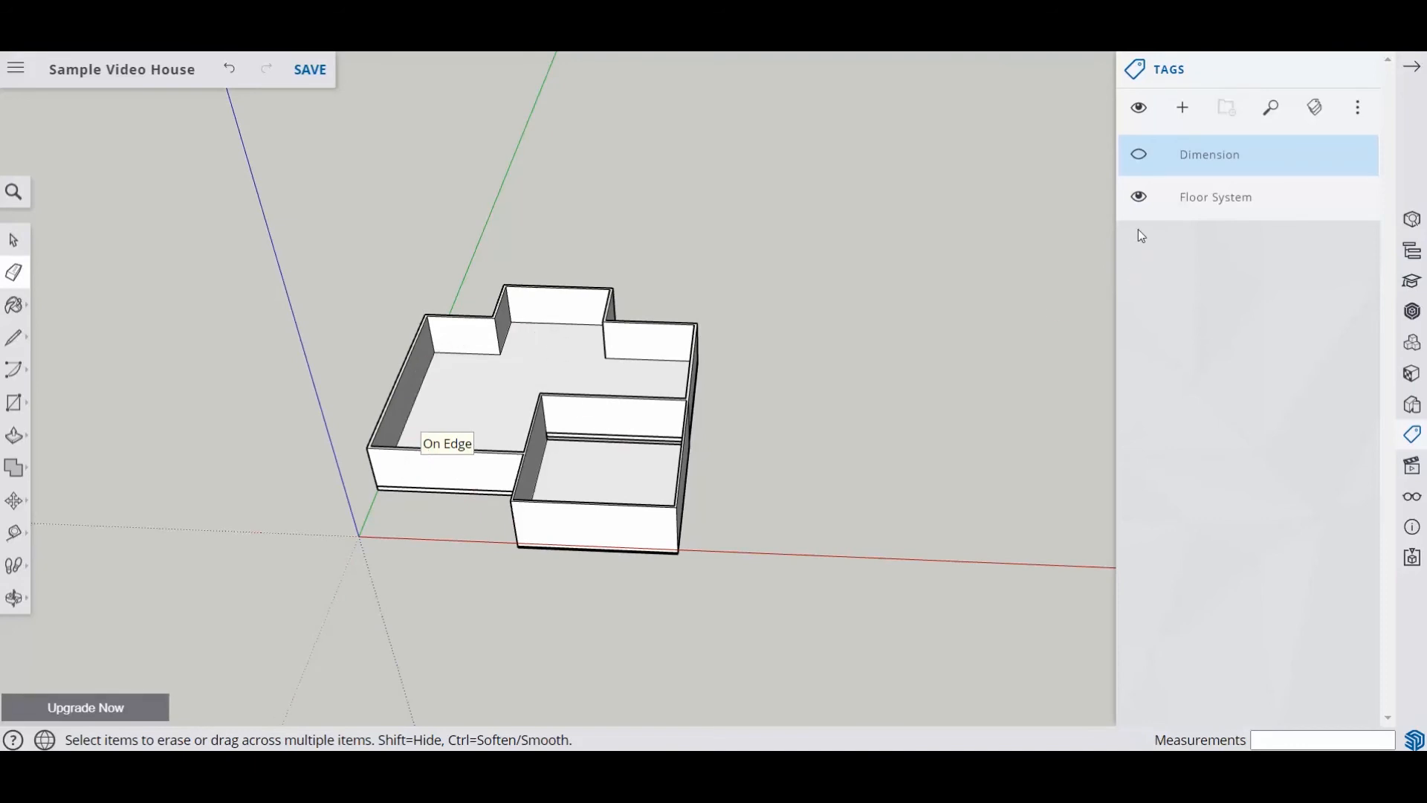
Hide the Floor System tag and check the walls from below
{"action": "left_click", "coordinate": [1144, 202]}
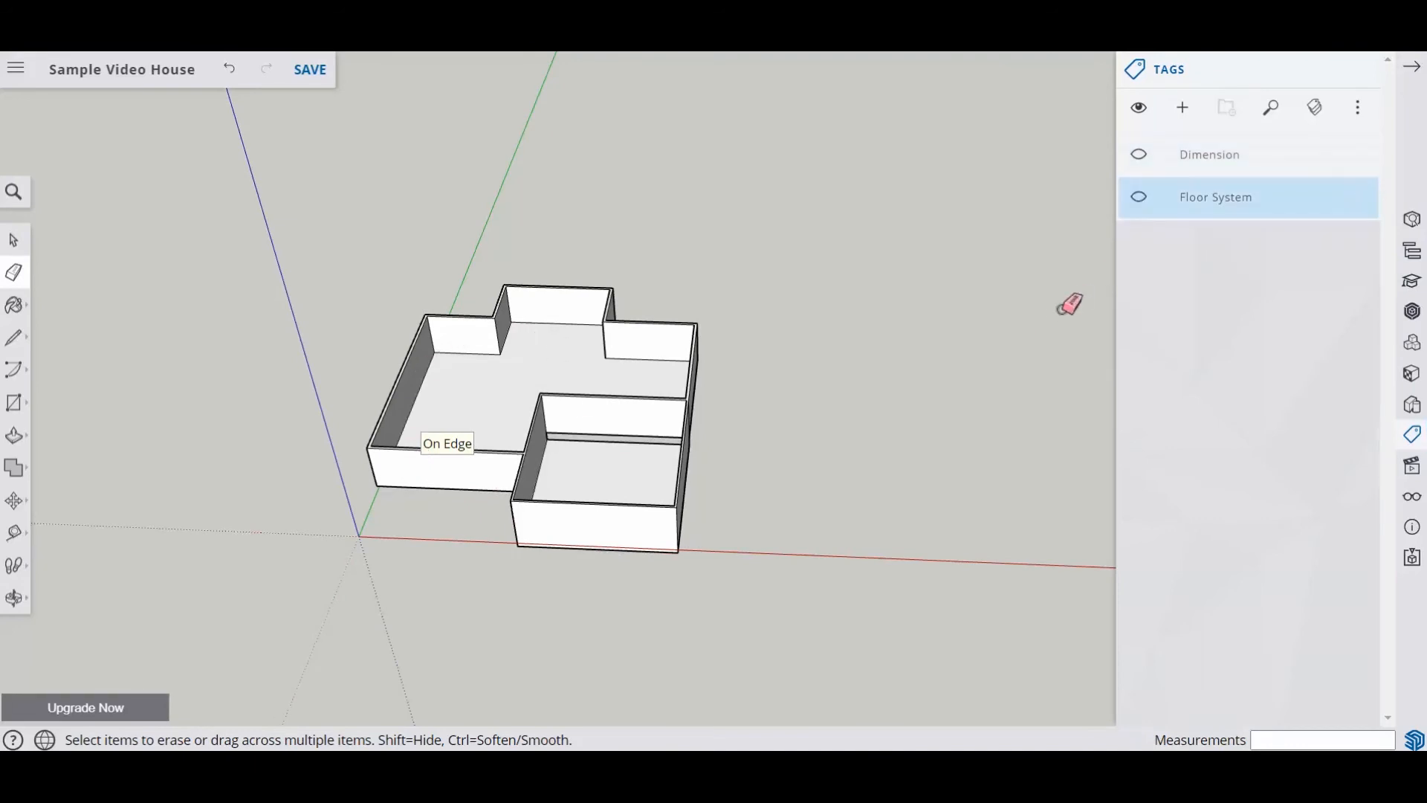
{"action": "mouse_move", "coordinate": [724, 554]}
{"action": "middle_mouse_down"}
{"action": "mouse_move", "coordinate": [681, 136]}
{"action": "mouse_move", "coordinate": [653, 197]}
{"action": "middle_mouse_up"}
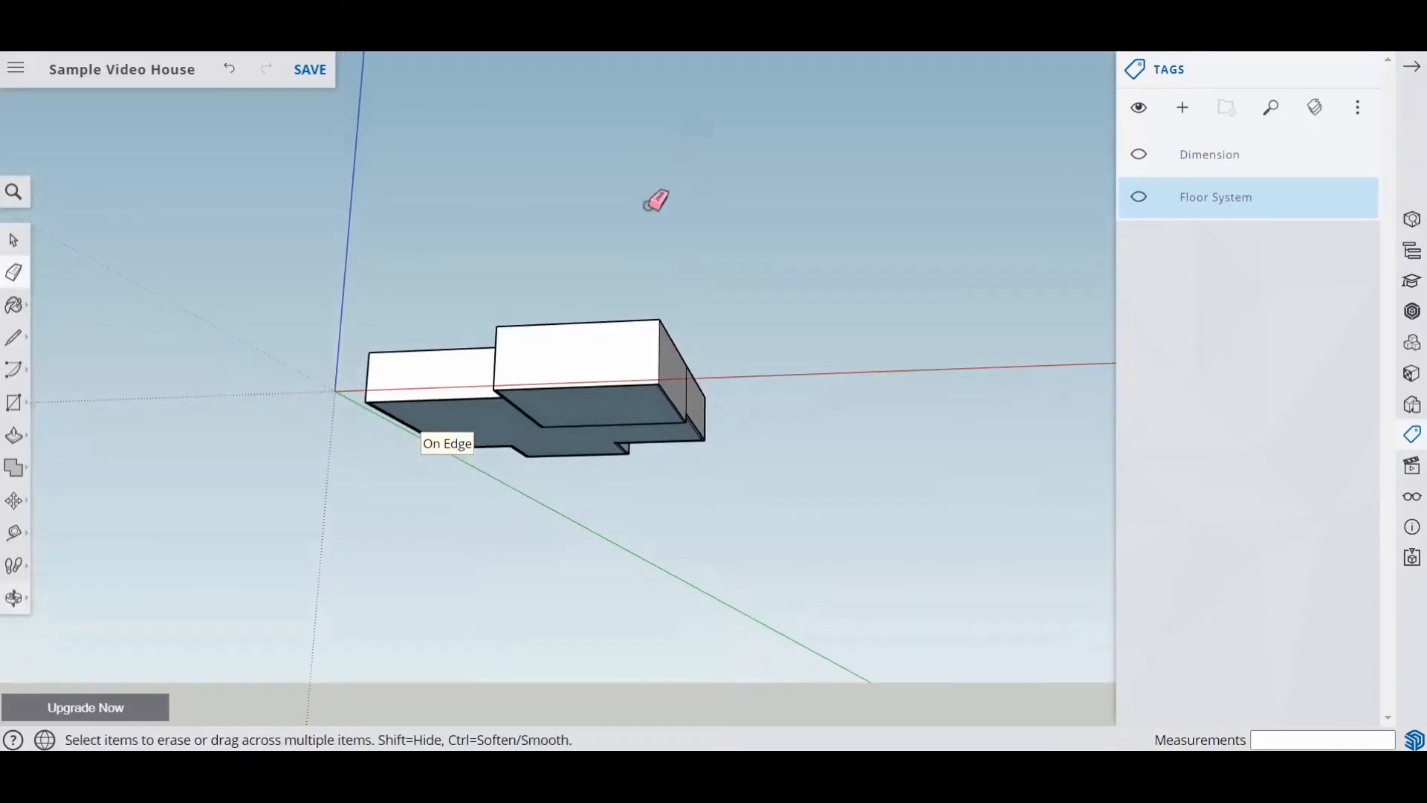
{"action": "mouse_move", "coordinate": [665, 394]}
{"action": "middle_mouse_down"}
{"action": "mouse_move", "coordinate": [678, 622]}
{"action": "mouse_move", "coordinate": [698, 567]}
{"action": "mouse_move", "coordinate": [683, 676]}
{"action": "mouse_move", "coordinate": [631, 471]}
{"action": "middle_mouse_up"}
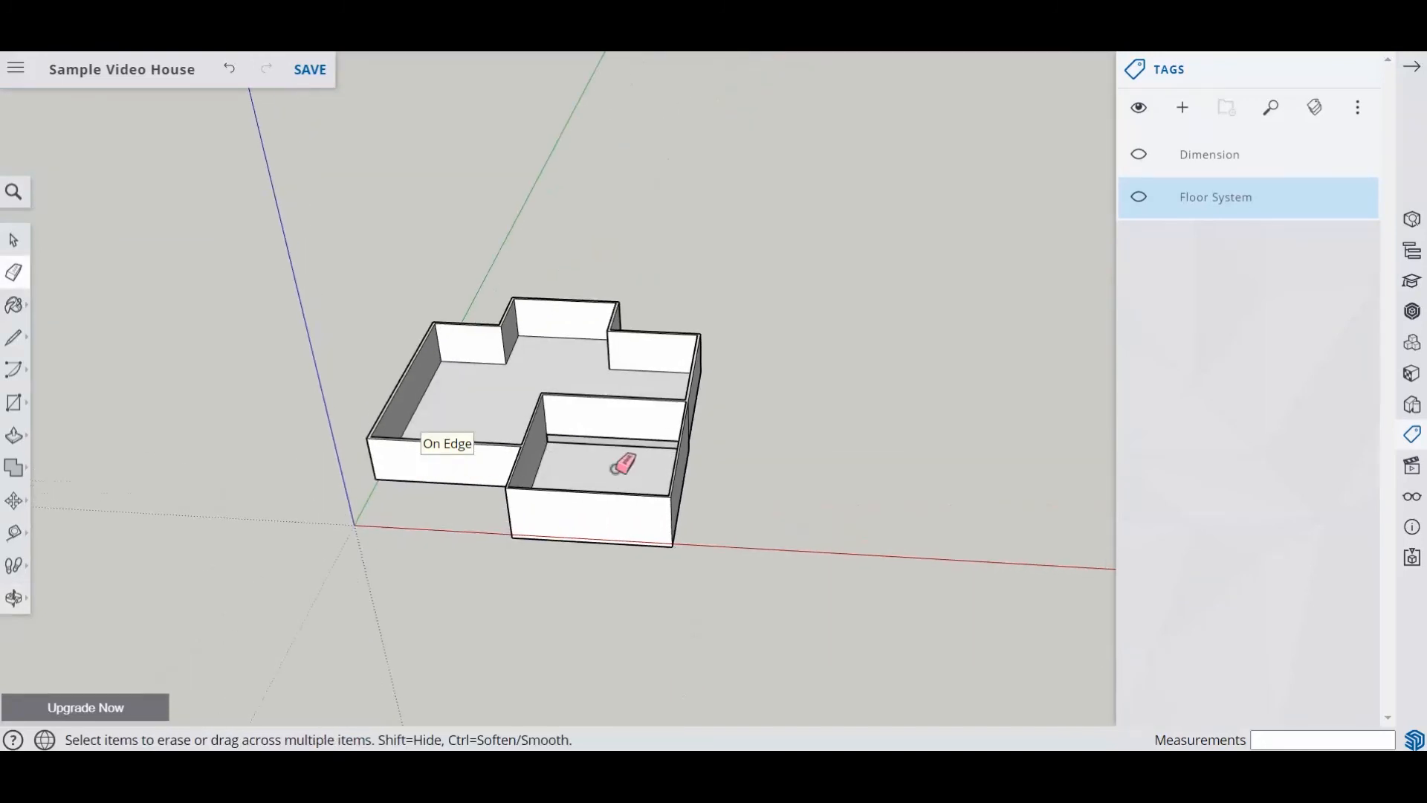
Select all of the exterior wall geometry and make it a group
{"action": "left_click", "coordinate": [13, 239]}
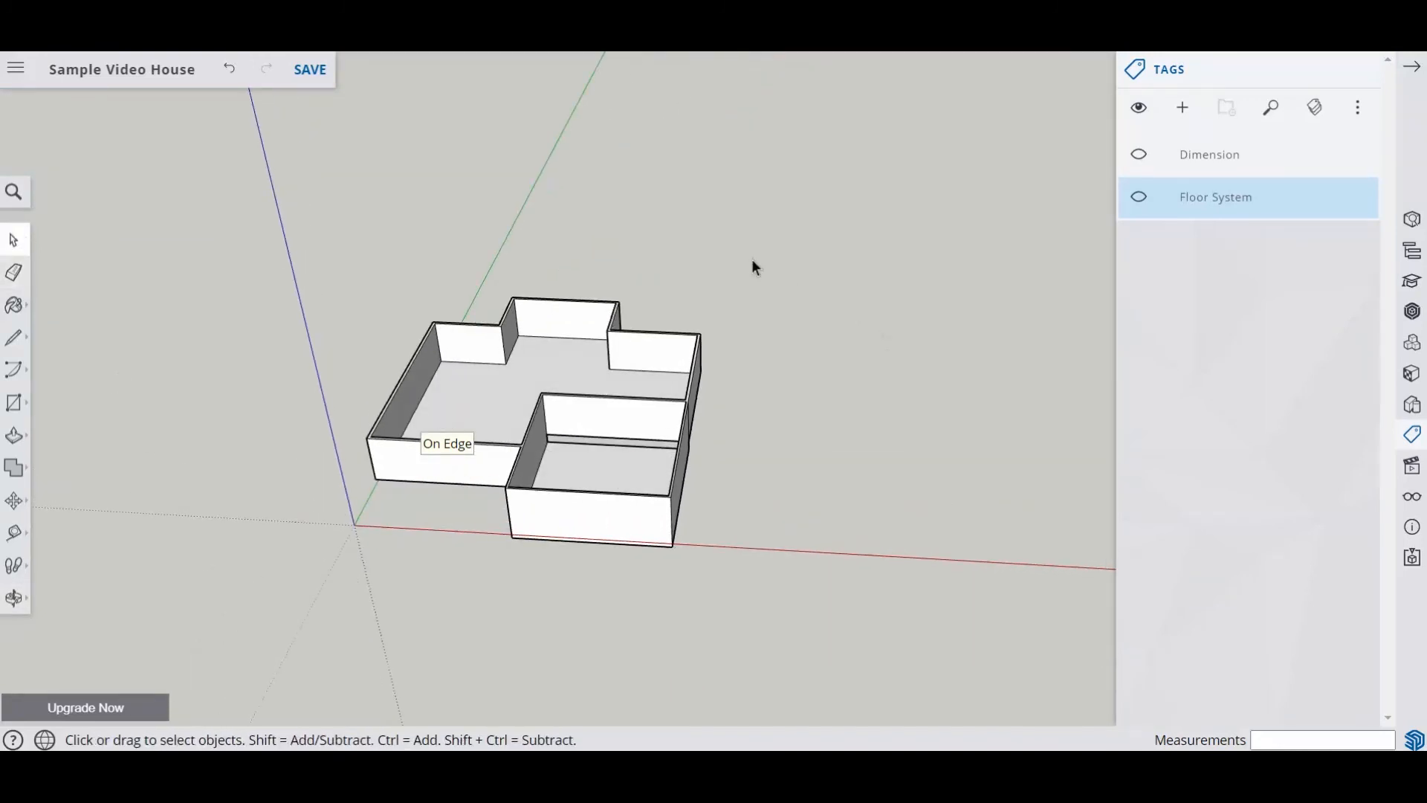
{"action": "left_click_drag", "start_coordinate": [328, 588], "coordinate": [331, 591]}
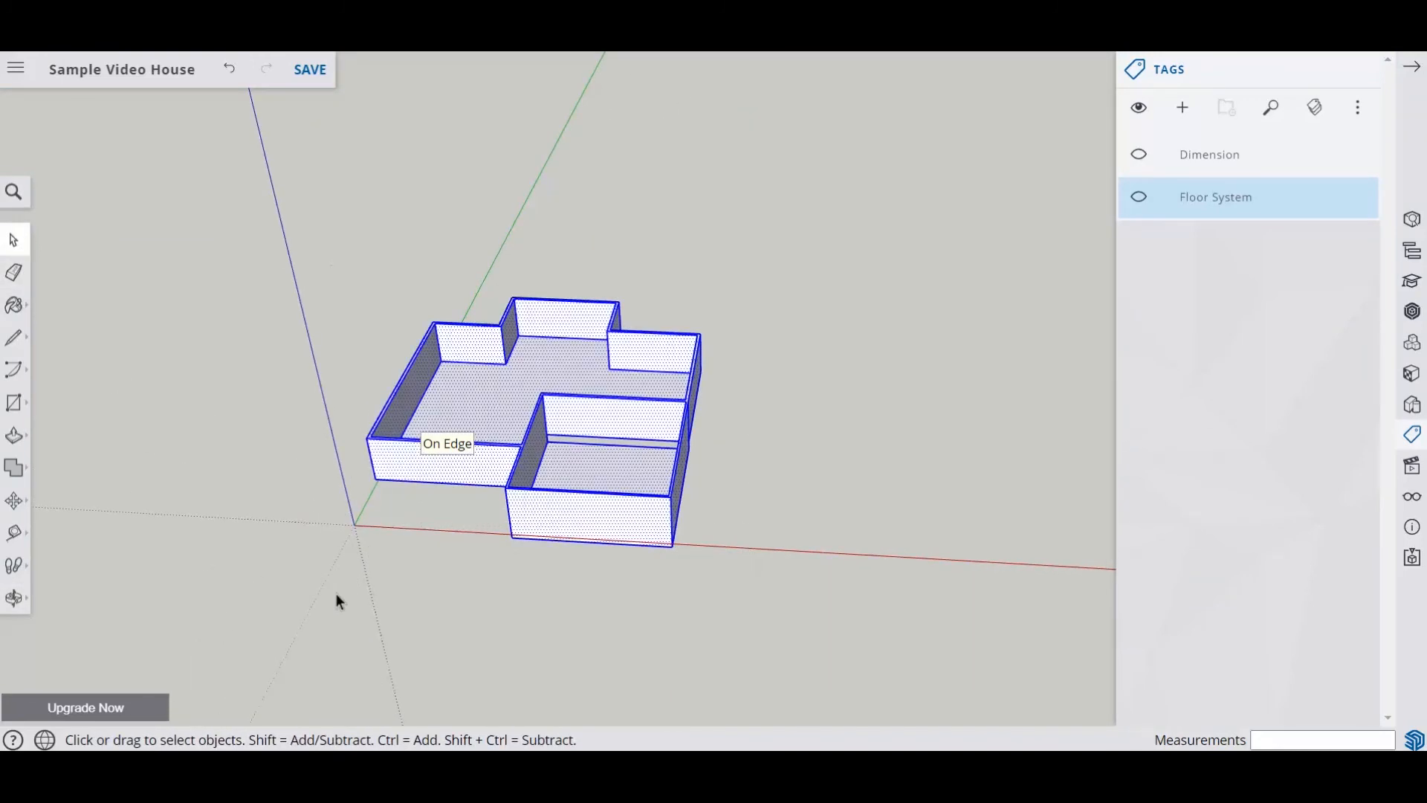
{"action": "right_click", "coordinate": [488, 402]}
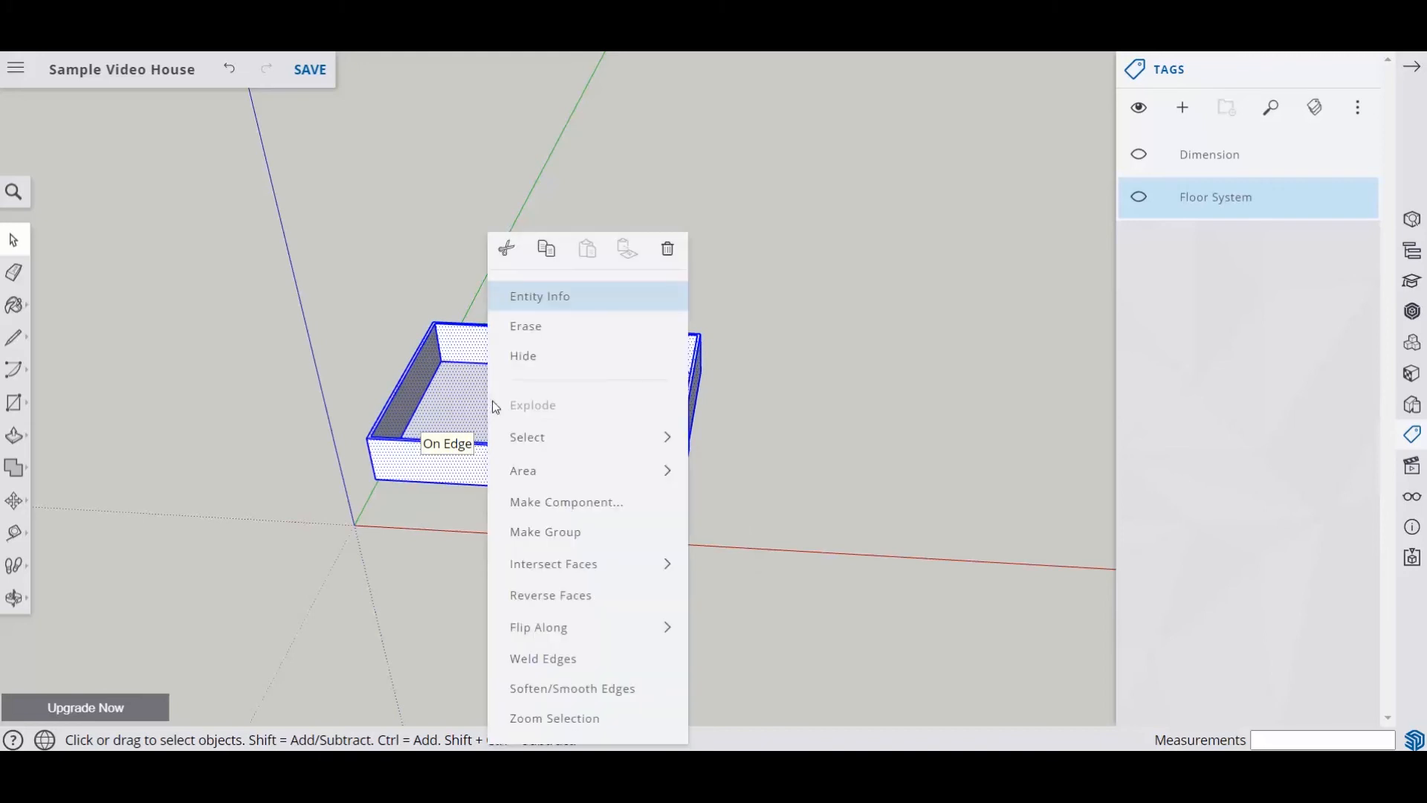
{"action": "left_click", "coordinate": [545, 532]}
{"action": "left_click", "coordinate": [818, 526]}
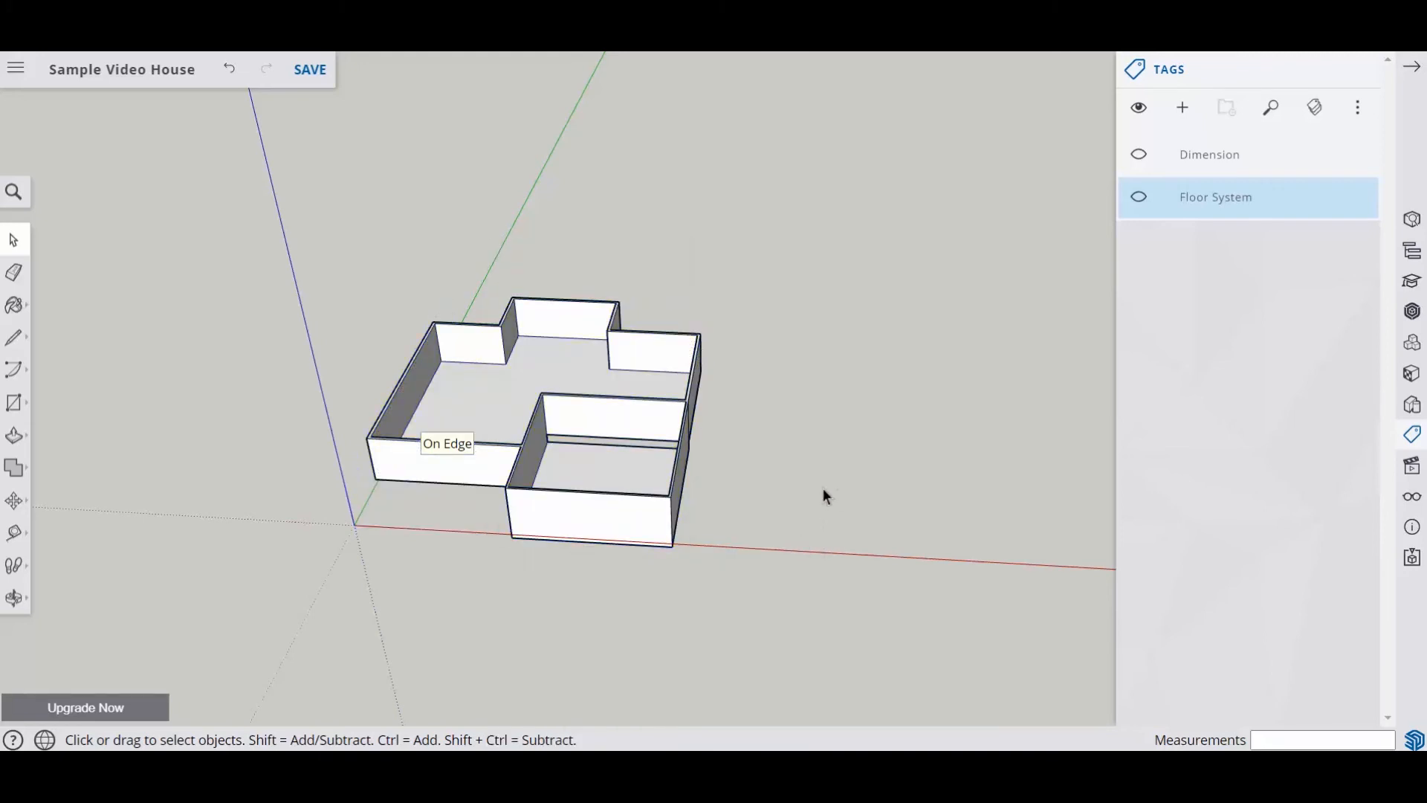
Create a tag named Exterior Walls and assign the wall group to it
{"action": "left_click", "coordinate": [1183, 109]}
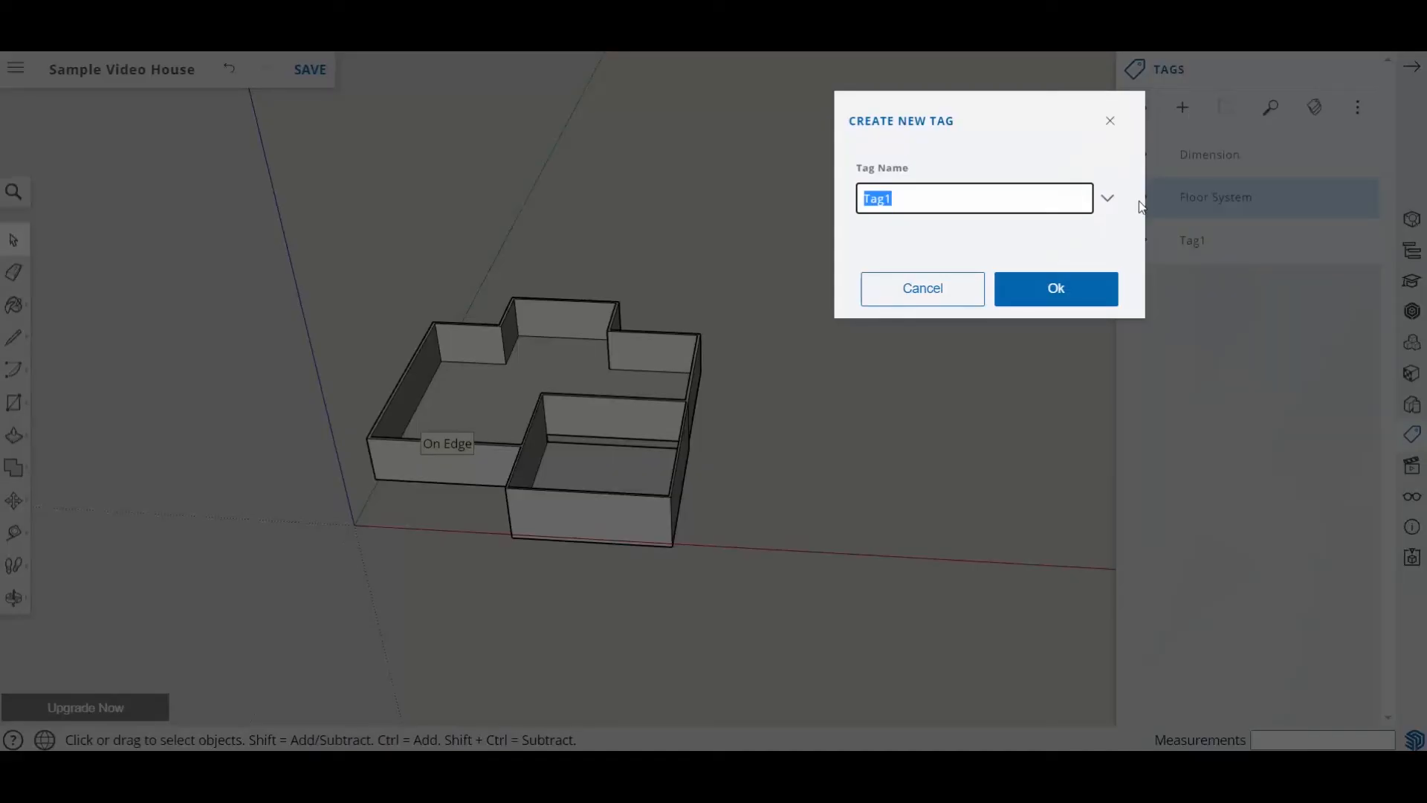
{"action": "type", "text": "Exterior Walls"}
{"action": "left_click", "coordinate": [1084, 294]}
{"action": "left_click", "coordinate": [641, 407]}
{"action": "left_click", "coordinate": [1189, 206]}
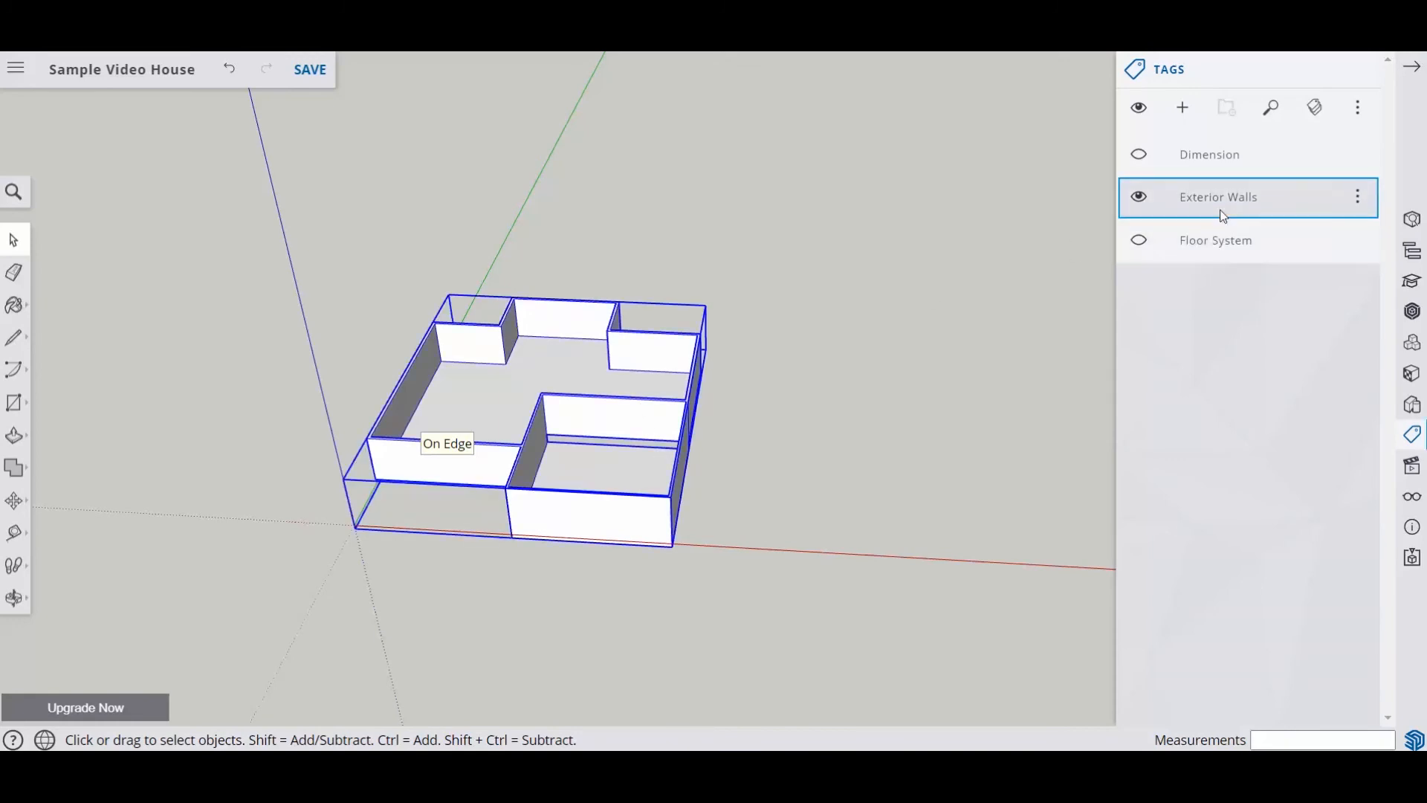
{"action": "left_click", "coordinate": [1360, 200]}
Toggle the Exterior Walls tag off and on, and show the Dimension and Floor System tags
{"action": "left_click", "coordinate": [1141, 200]}
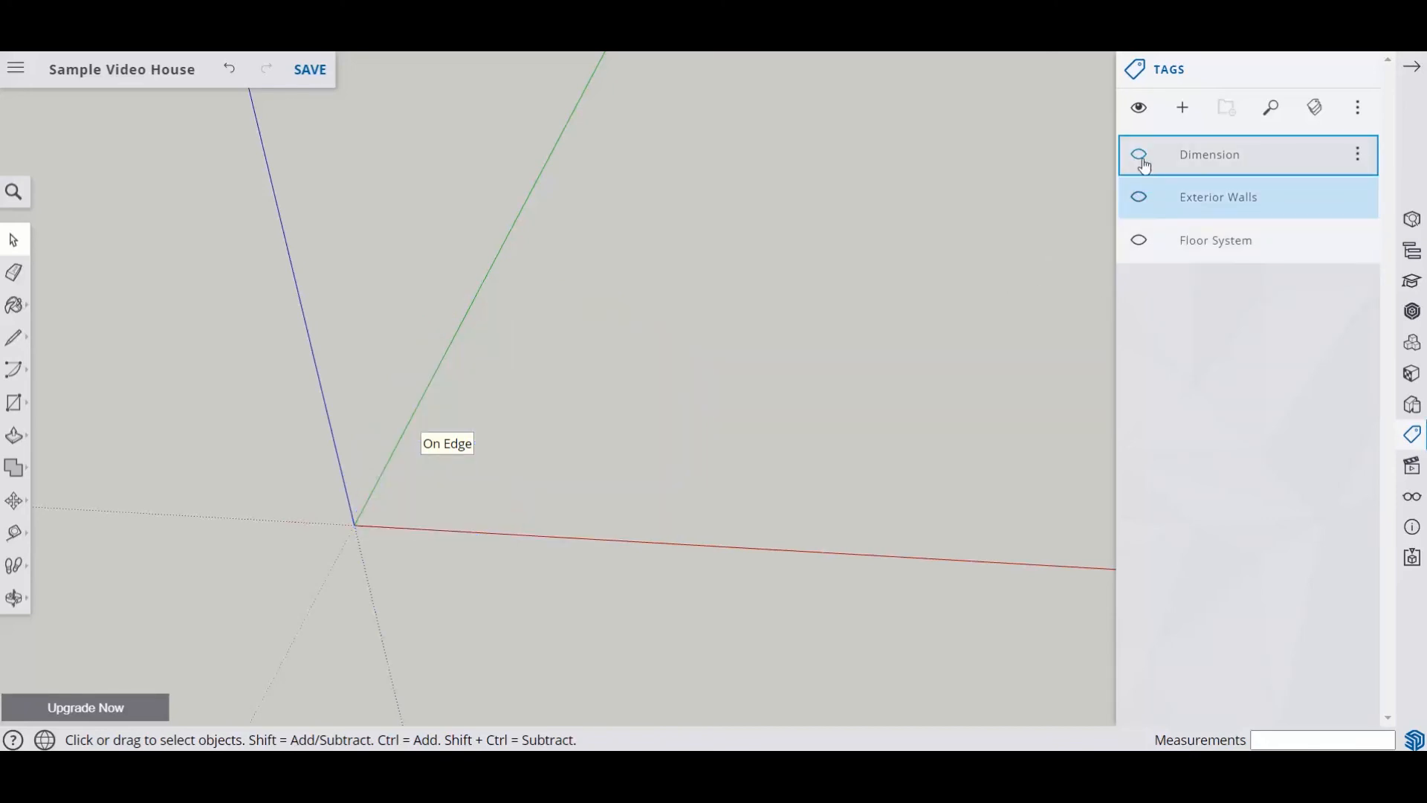
{"action": "left_click", "coordinate": [1141, 158]}
{"action": "left_click", "coordinate": [1139, 197]}
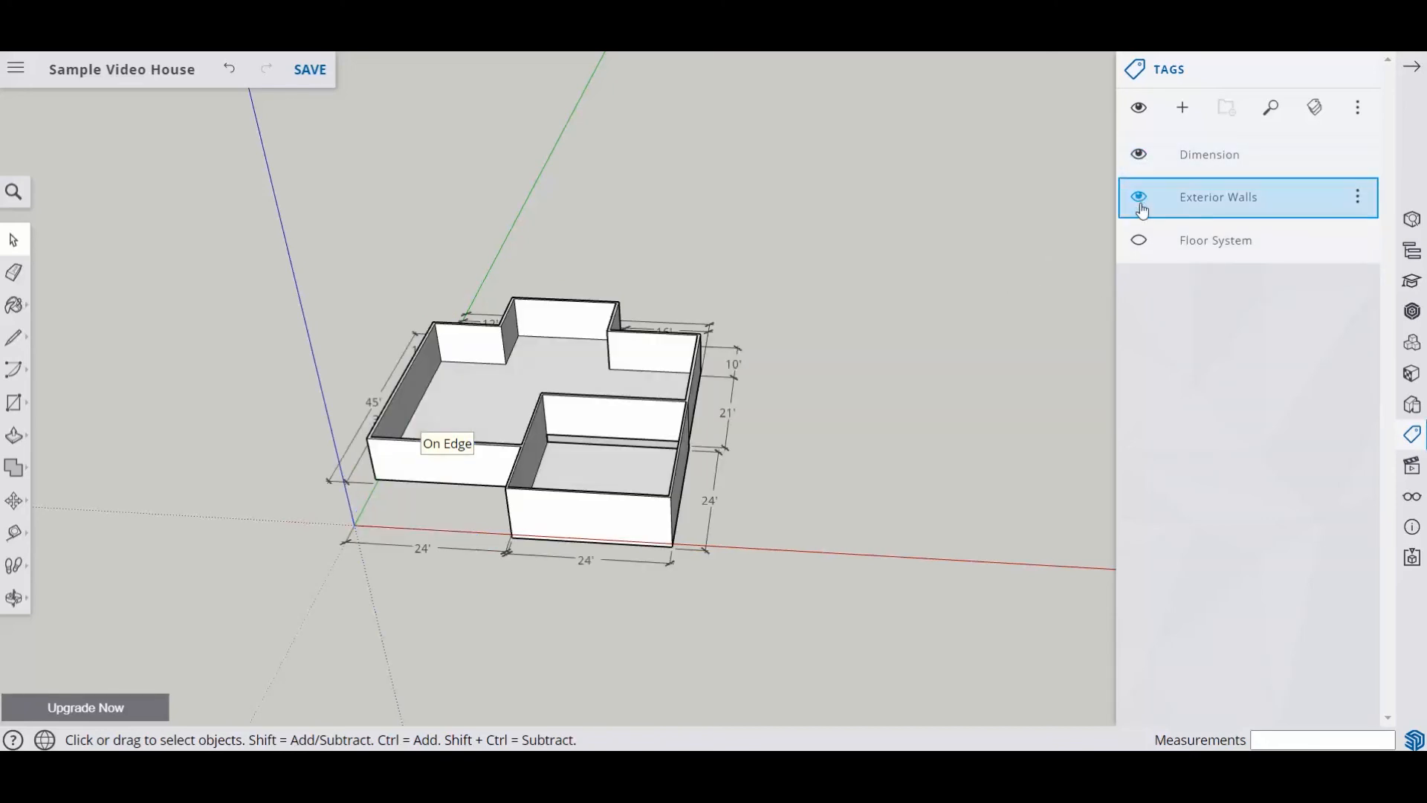
{"action": "left_click", "coordinate": [1137, 245]}
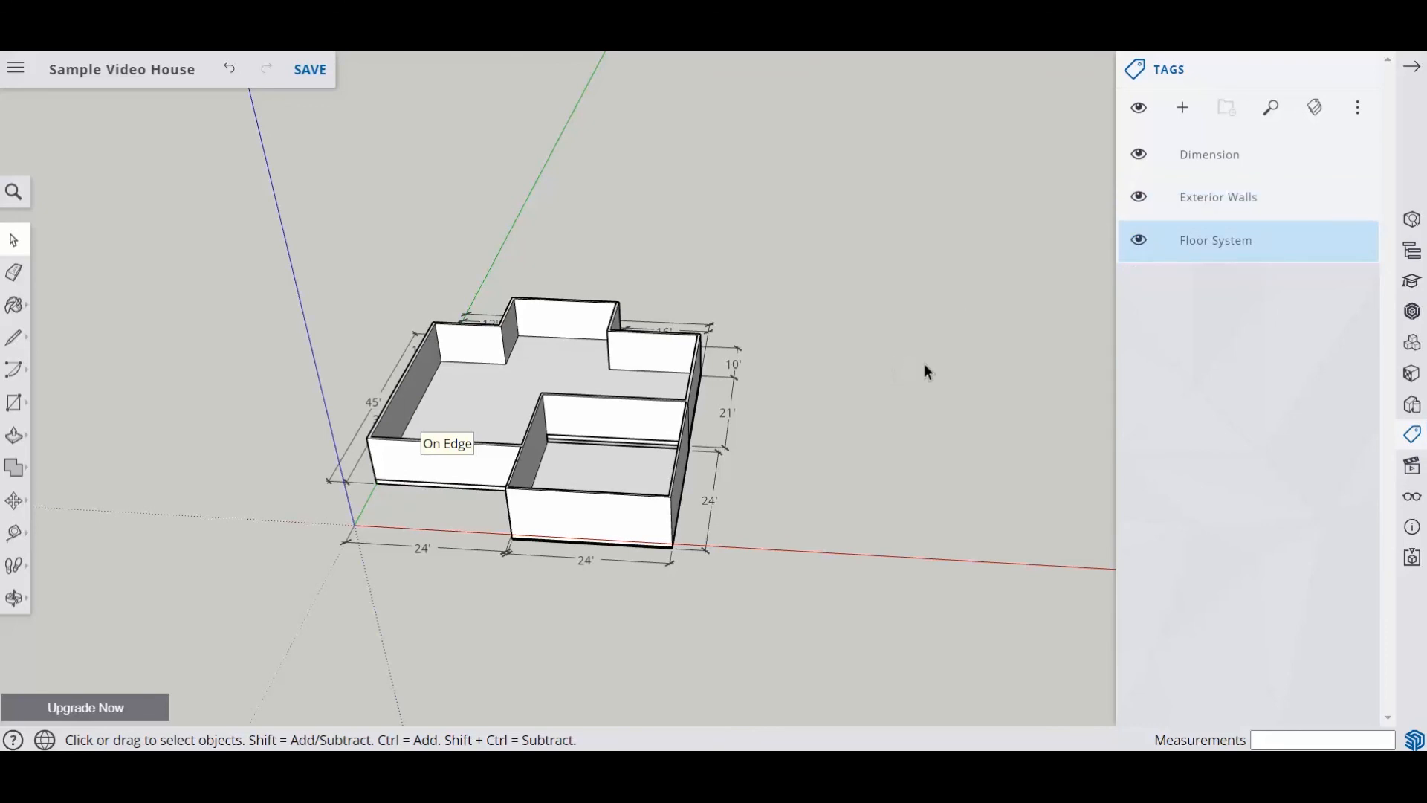
Select the floor group and the wall group in turn to check that they are separate objects
{"action": "scroll", "coordinate": [926, 361], "scroll_direction": "down", "scroll_amount": 2}
{"action": "middle_click_drag", "start_coordinate": [929, 351], "coordinate": [832, 475]}
{"action": "left_click", "coordinate": [695, 419]}
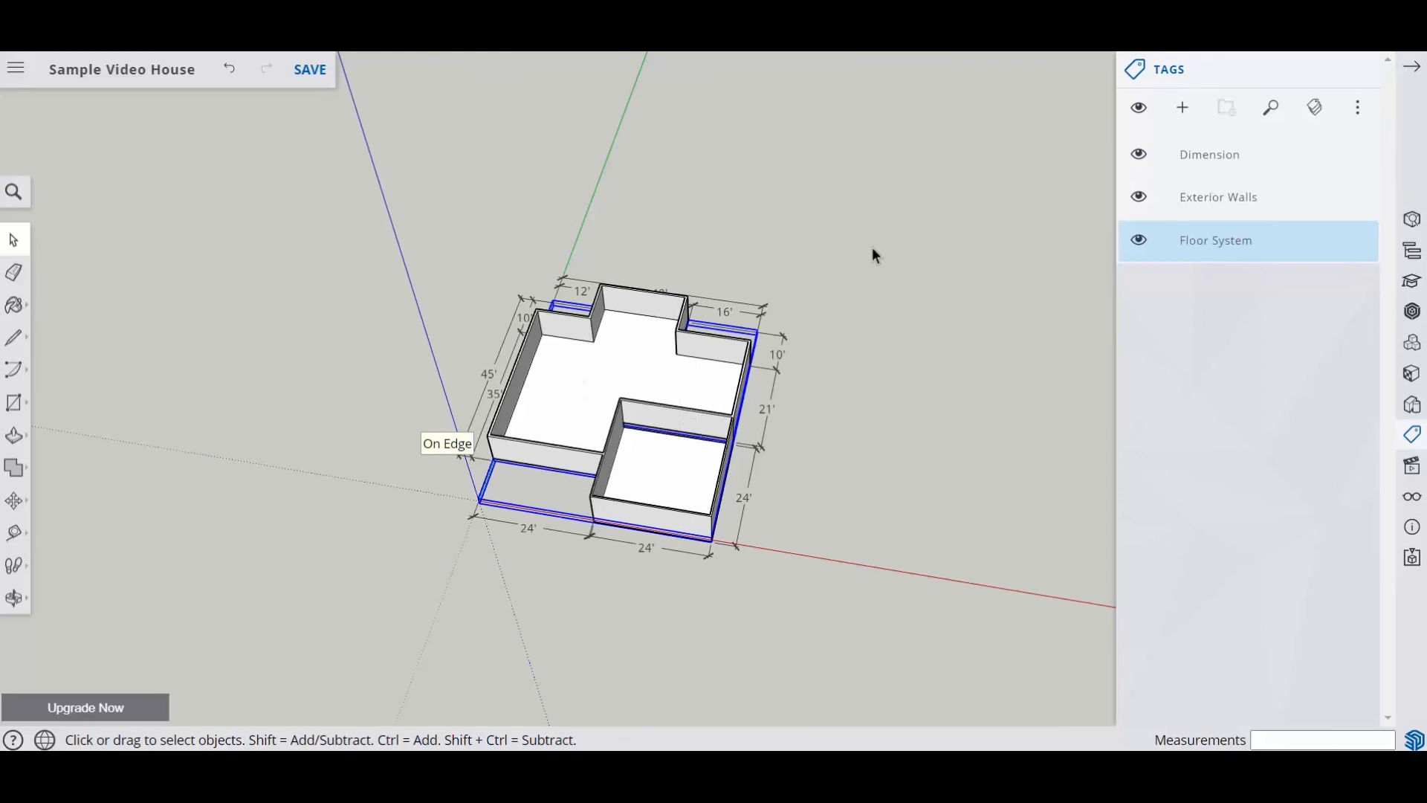
{"action": "left_click", "coordinate": [649, 305]}
{"action": "left_click", "coordinate": [762, 254]}
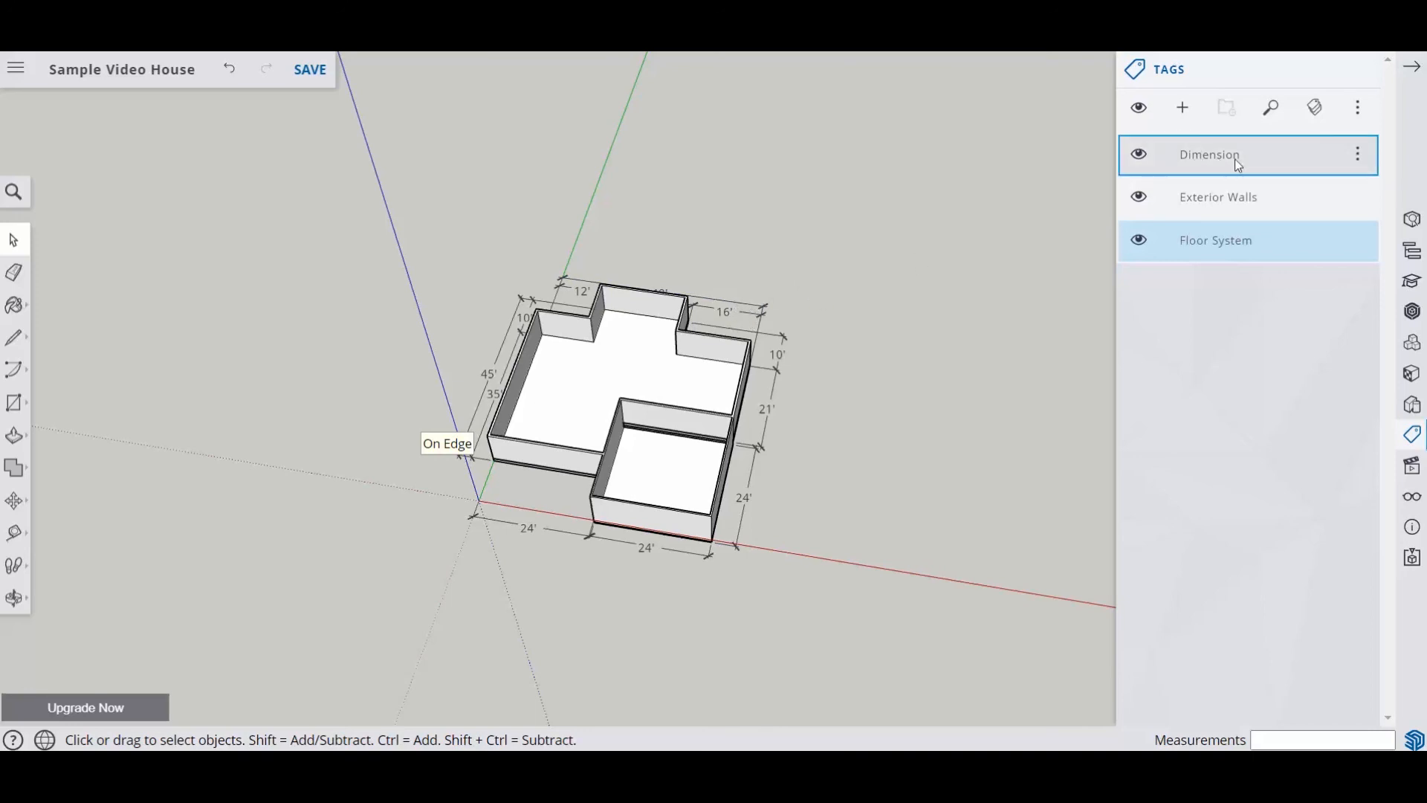
{"action": "middle_click_drag", "start_coordinate": [871, 387], "coordinate": [853, 354]}
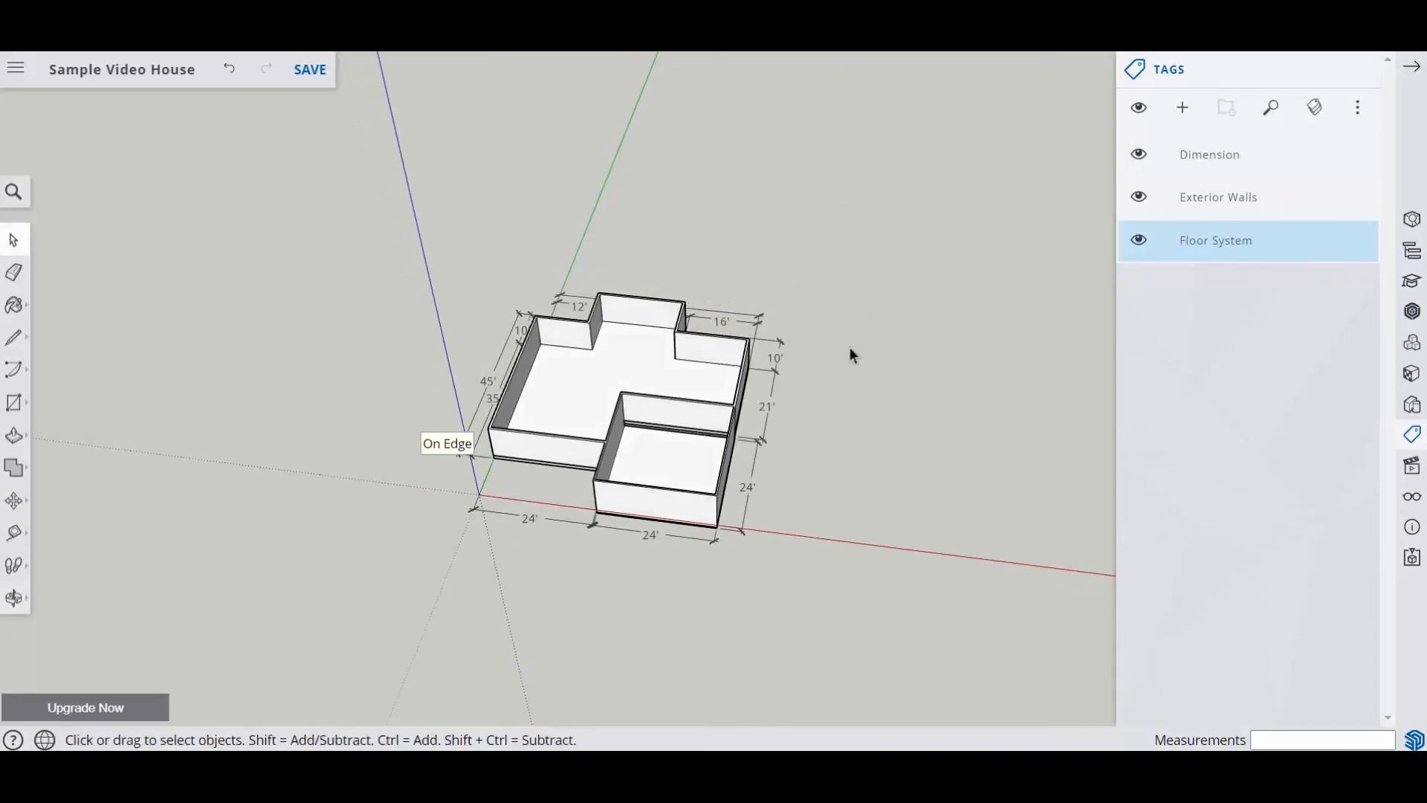